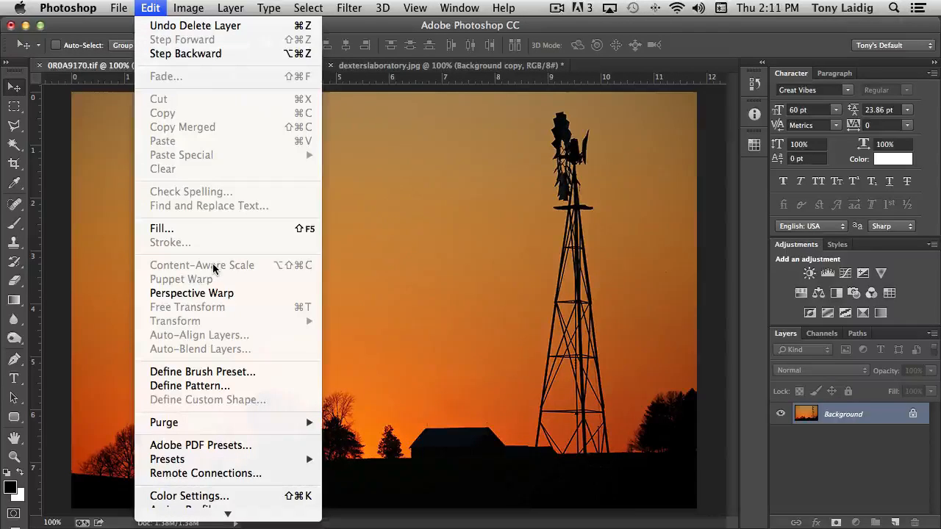
Duplicate the Background layer and use Content-Aware Scale to narrow the copy from its left edge to about 79% width.
click(155, 6)
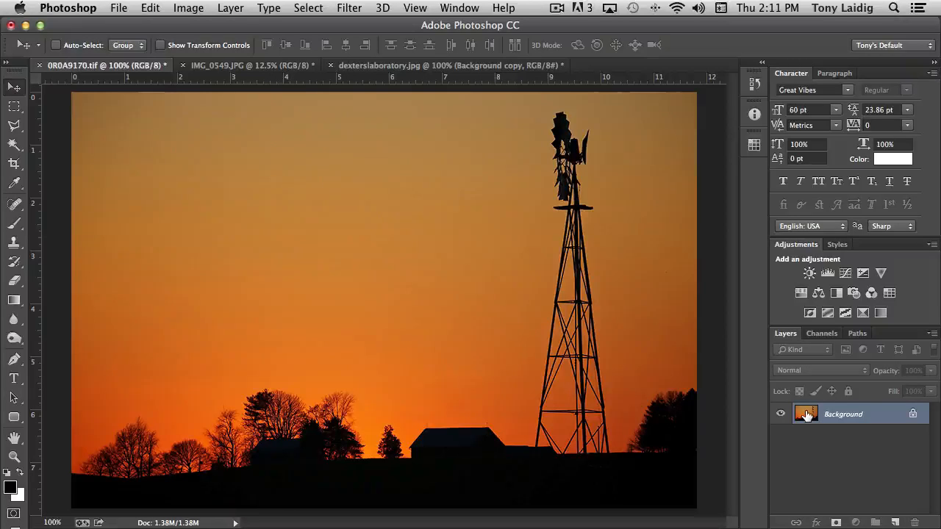
drag(805, 416, 895, 521)
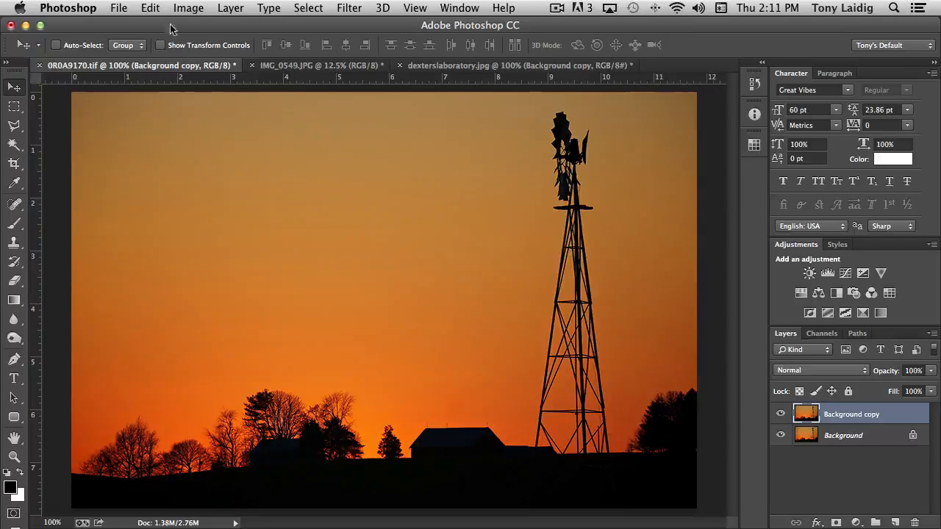
click(151, 8)
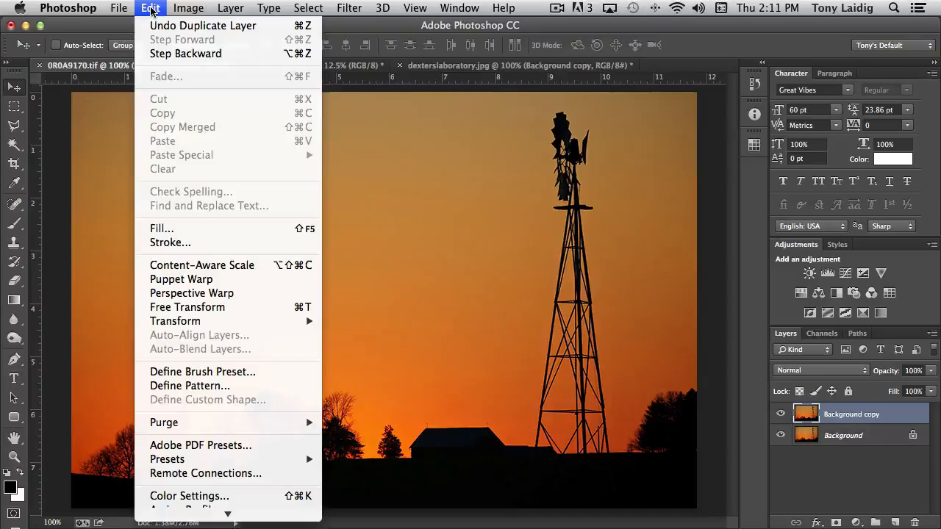
click(241, 266)
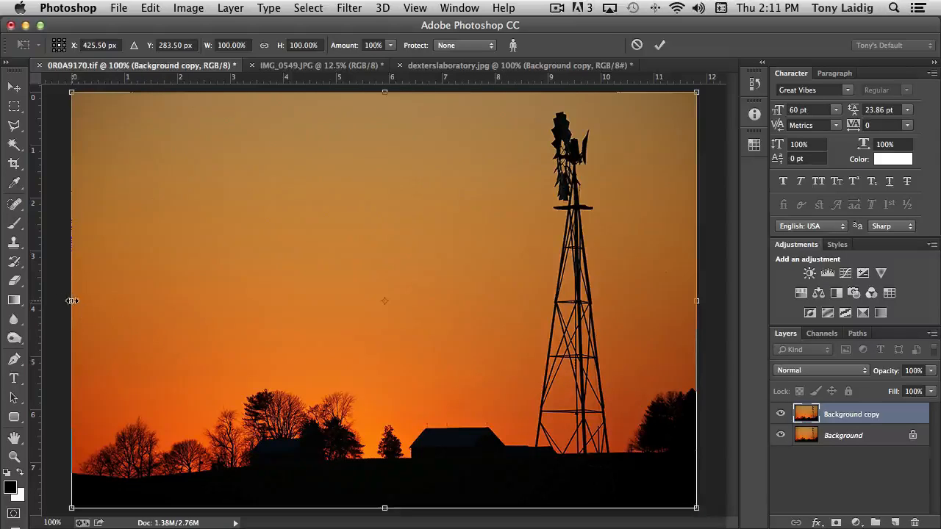
drag(73, 301, 137, 311)
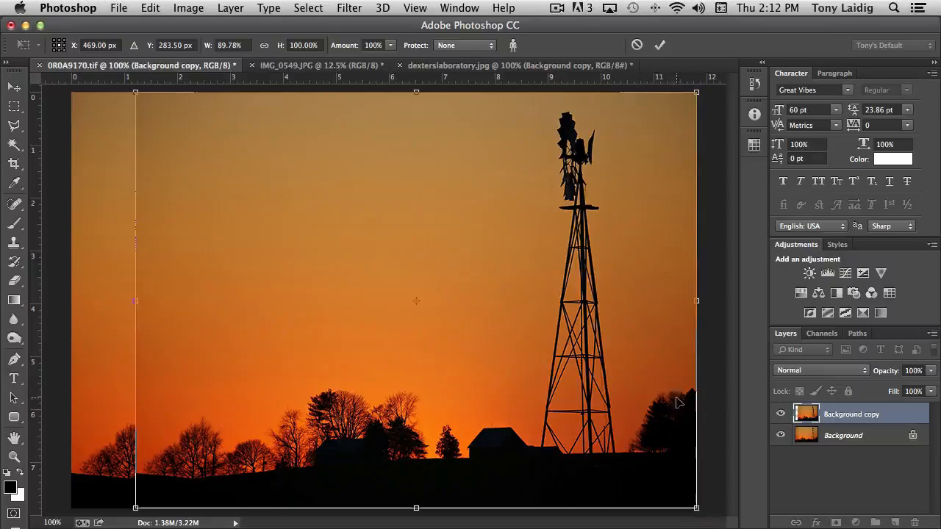
drag(135, 301, 204, 310)
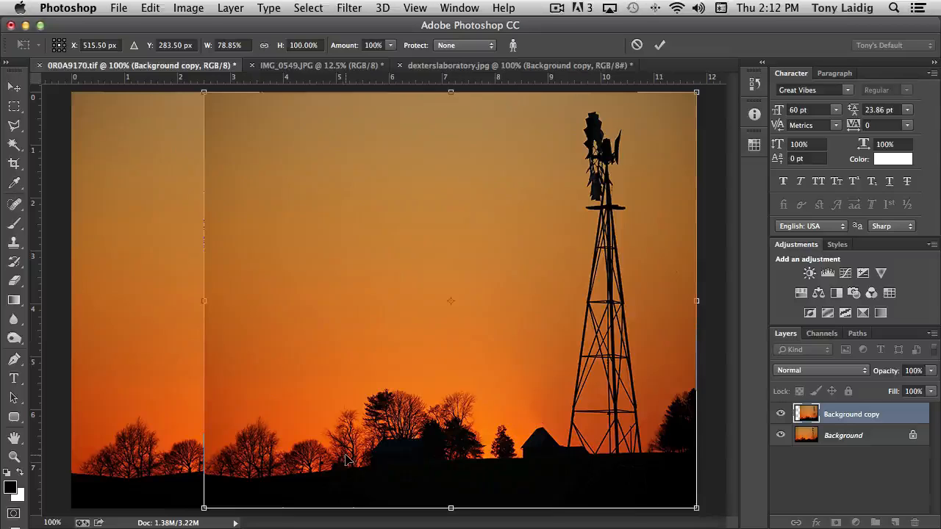
key(Return)
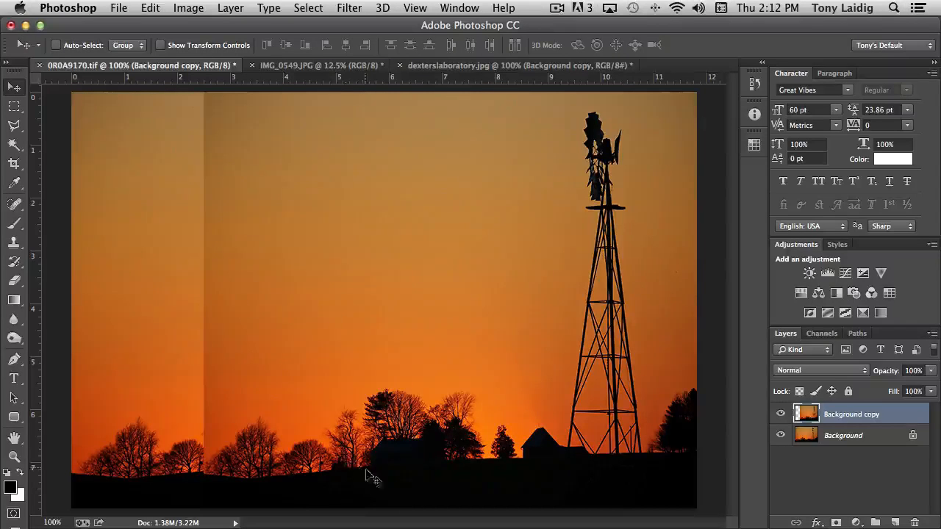
Toggle the Background copy layer's visibility to compare the scaled sunset with the original image.
click(780, 415)
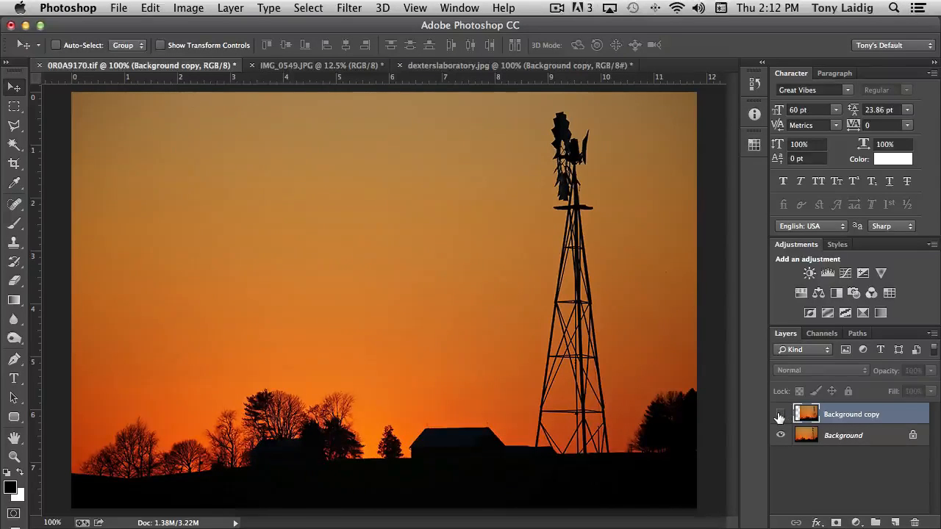
click(780, 414)
click(779, 415)
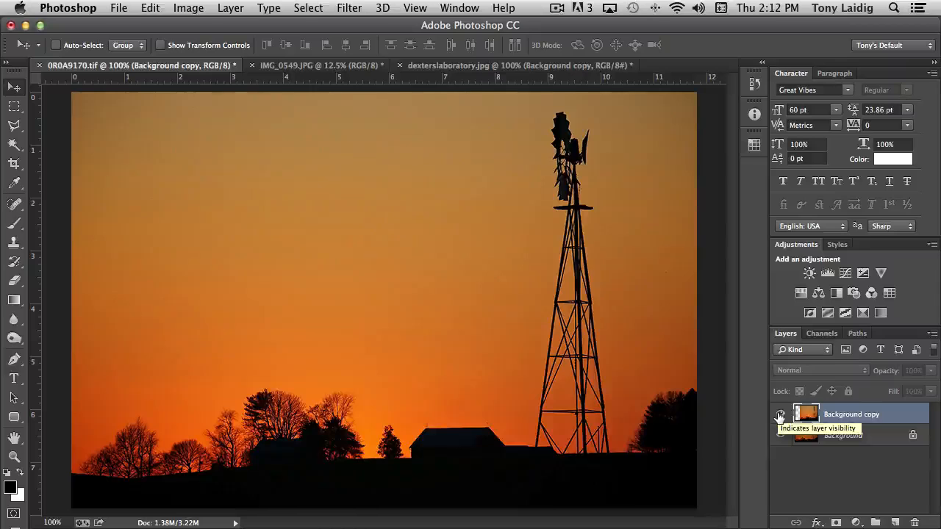
click(780, 415)
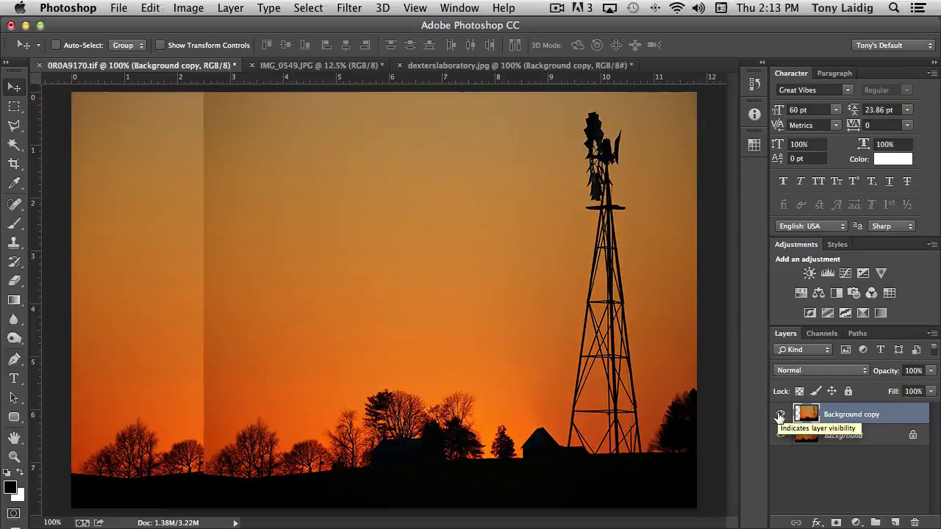
click(780, 414)
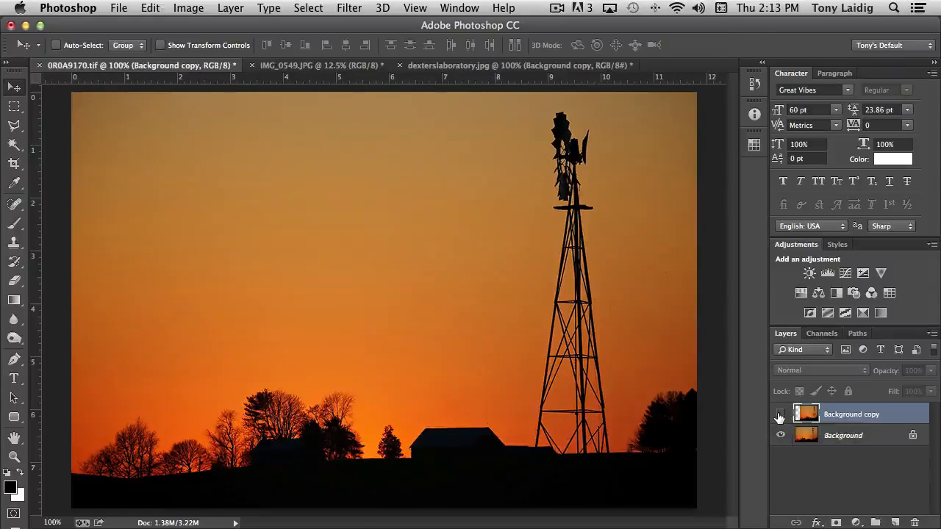
click(779, 415)
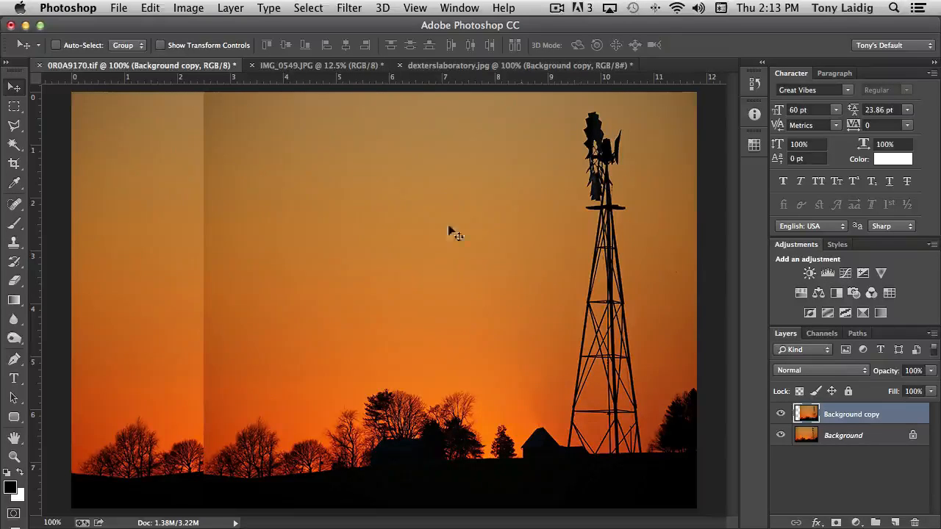
click(150, 8)
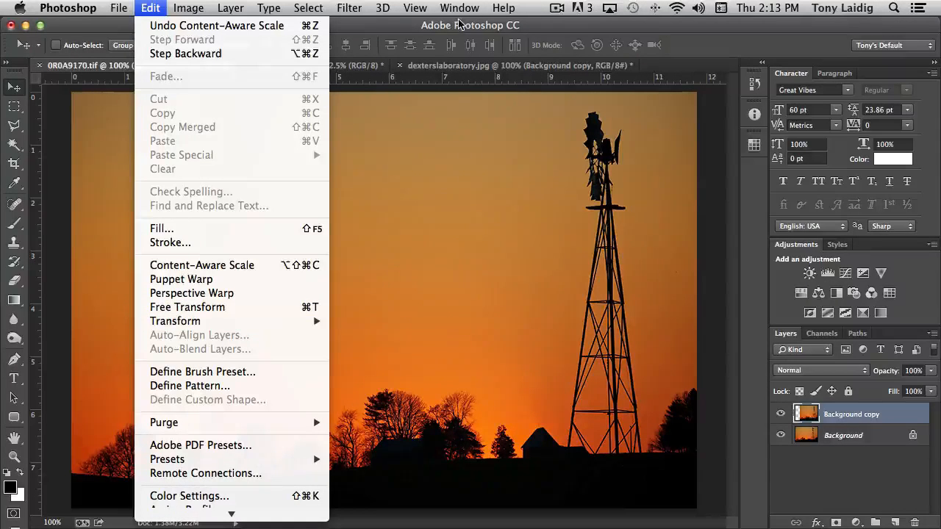
click(382, 27)
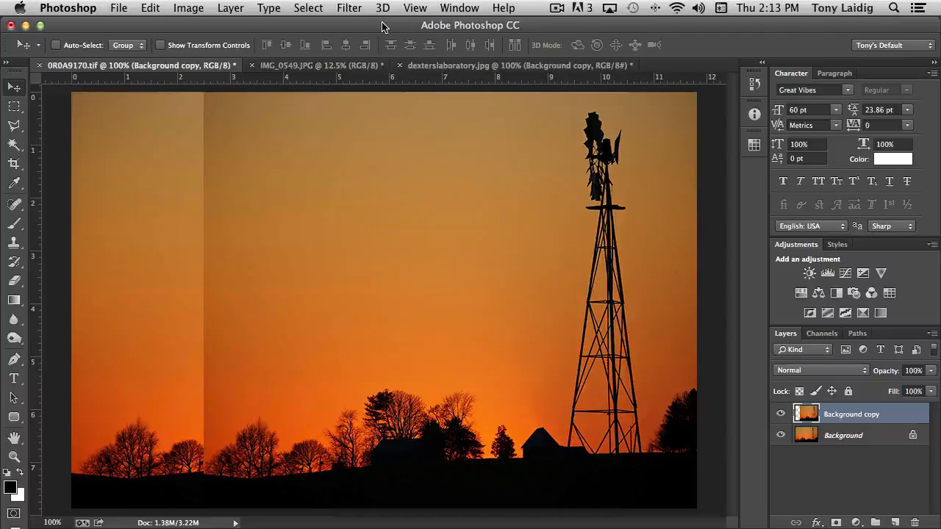
In IMG_0549.JPG, start Perspective Warp and fit a plane to the left face of the brick corner building.
click(363, 66)
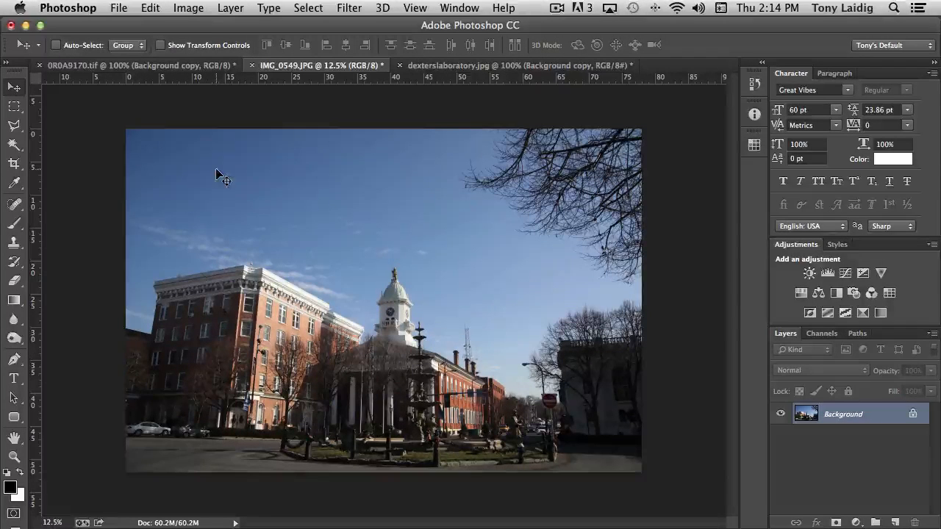
click(151, 7)
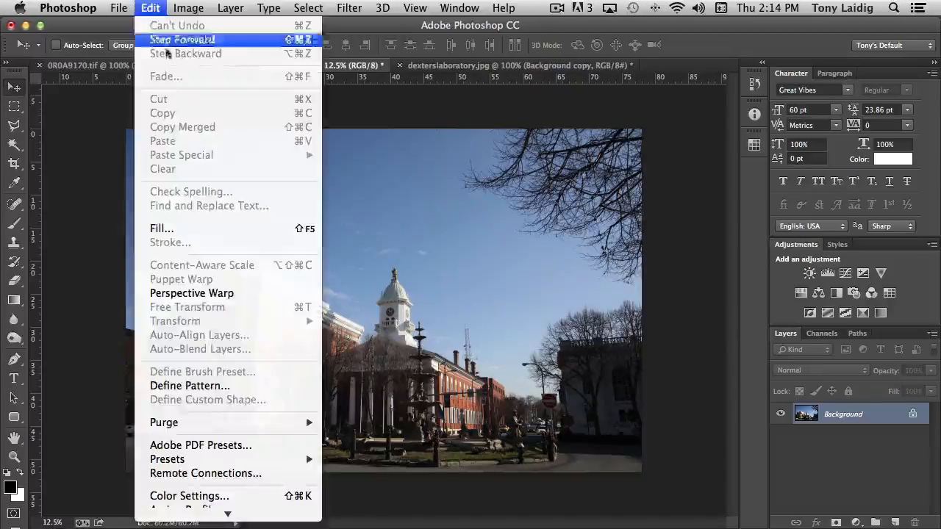
click(218, 294)
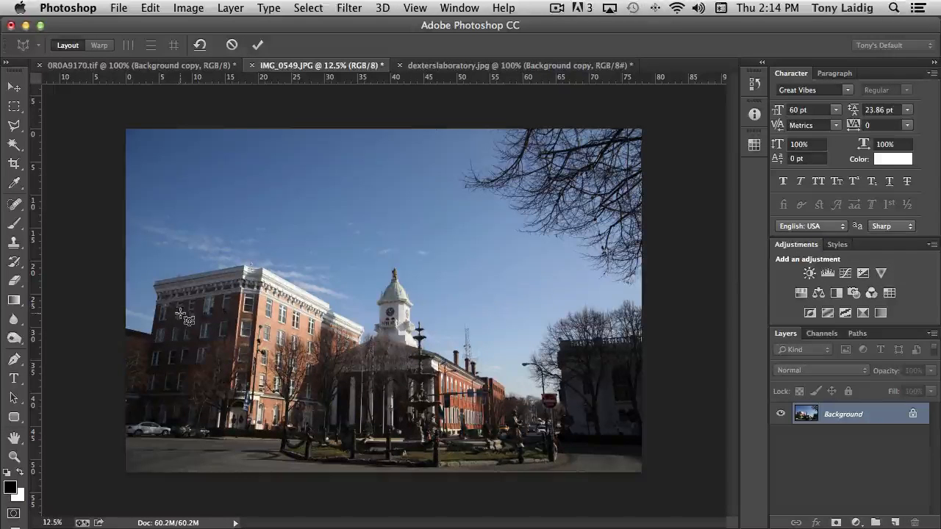
drag(177, 306, 281, 375)
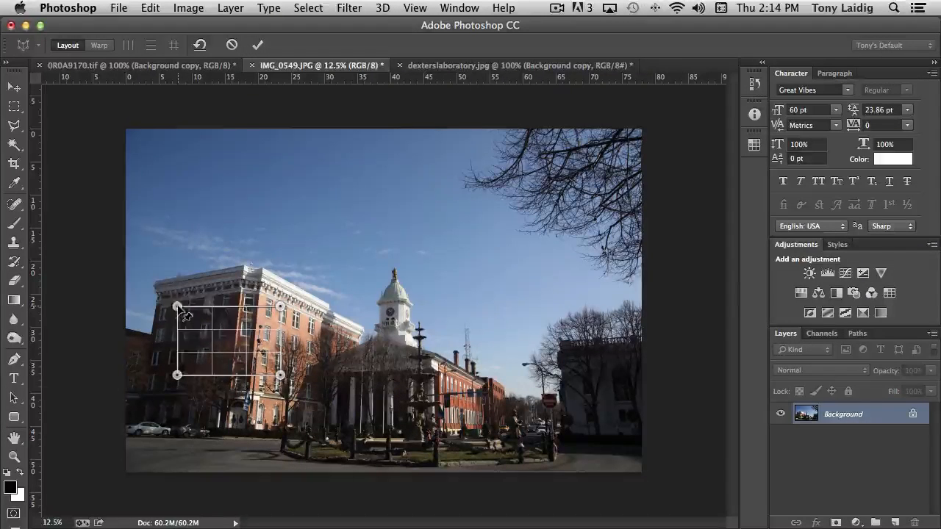
drag(177, 306, 155, 279)
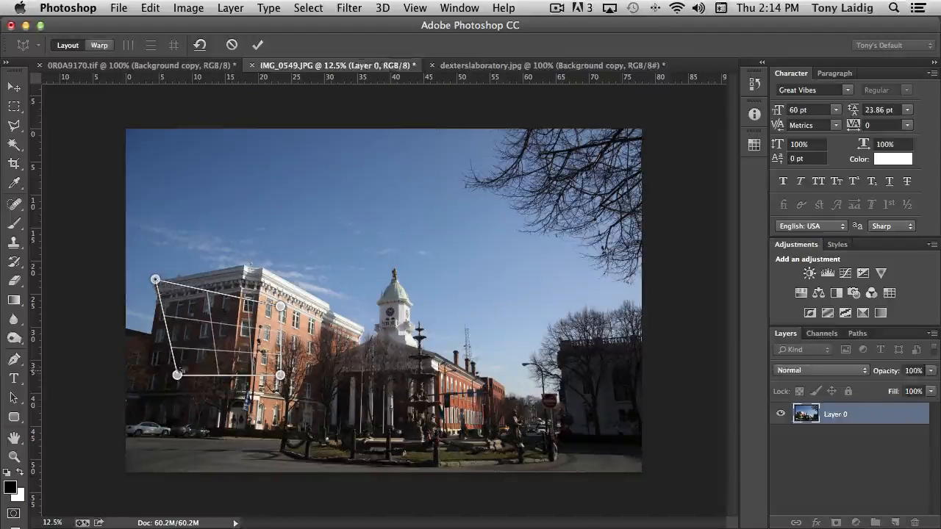
drag(177, 377, 130, 425)
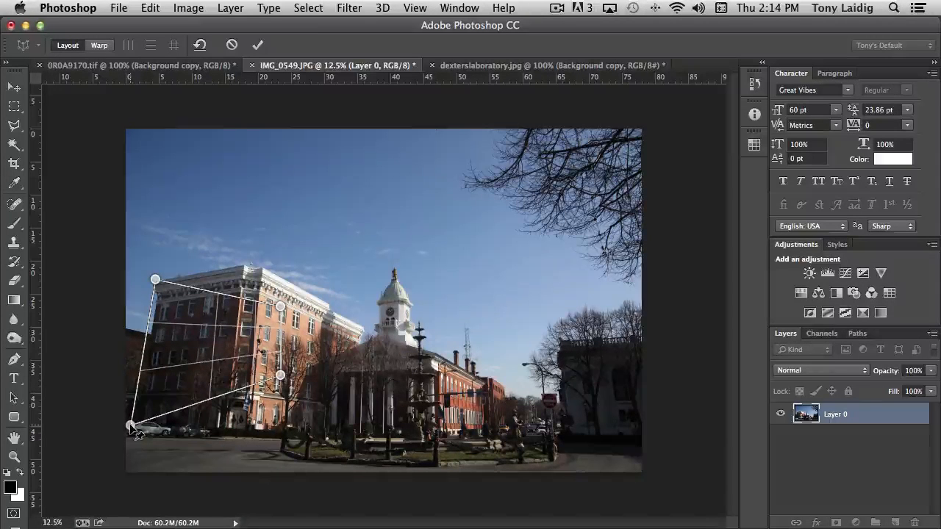
drag(280, 306, 263, 265)
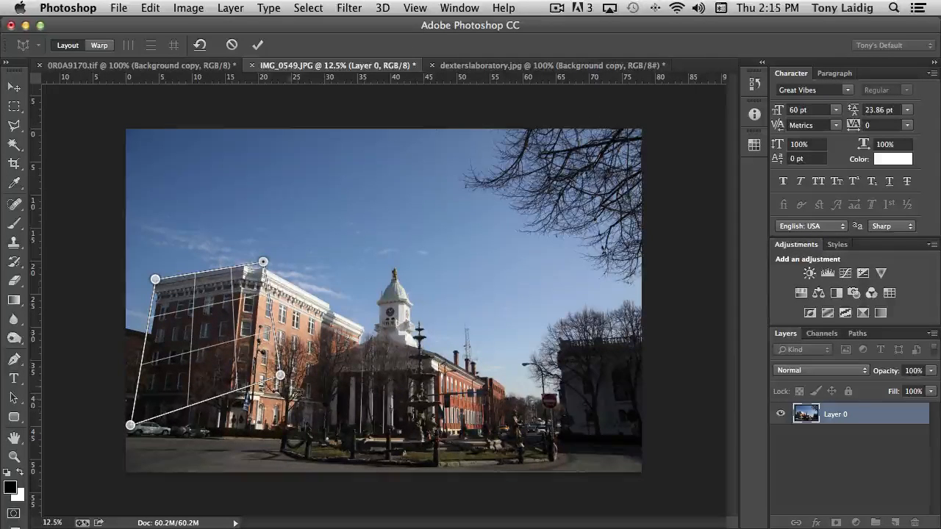
drag(280, 375, 250, 434)
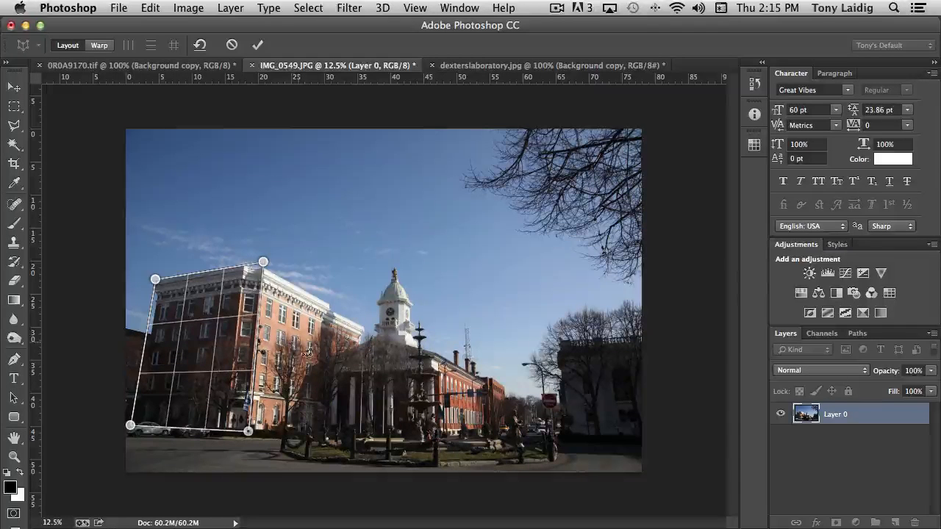
Add a second plane joined at the building's corner edge and fit it to the brick building's right face.
click(299, 323)
drag(300, 322, 268, 272)
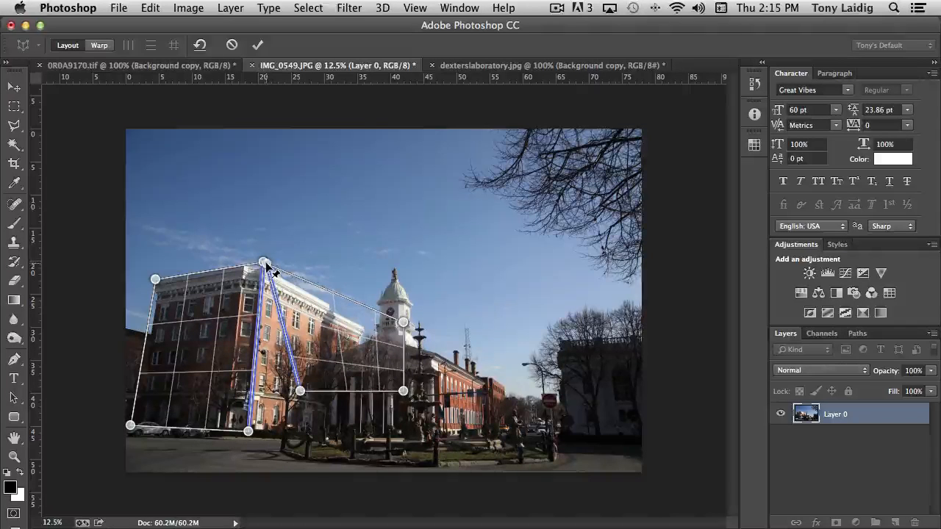
drag(266, 264, 266, 264)
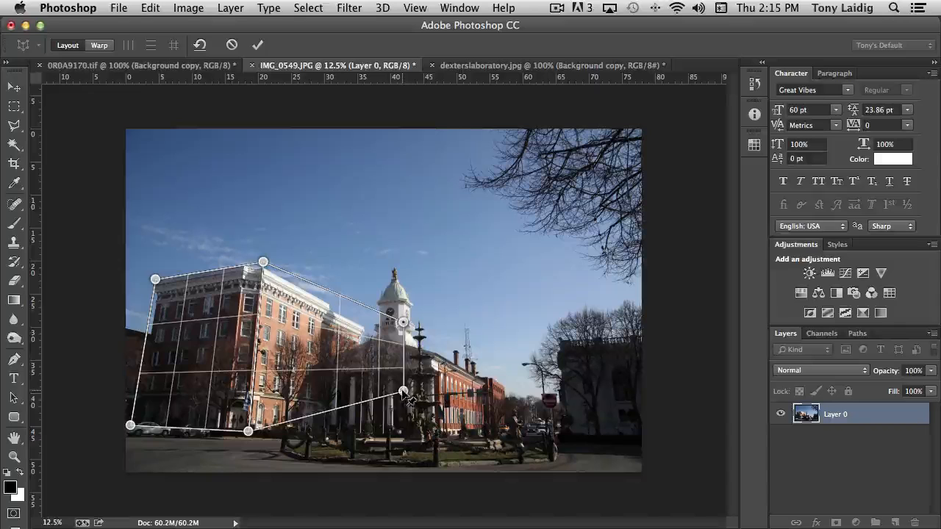
drag(402, 391, 357, 429)
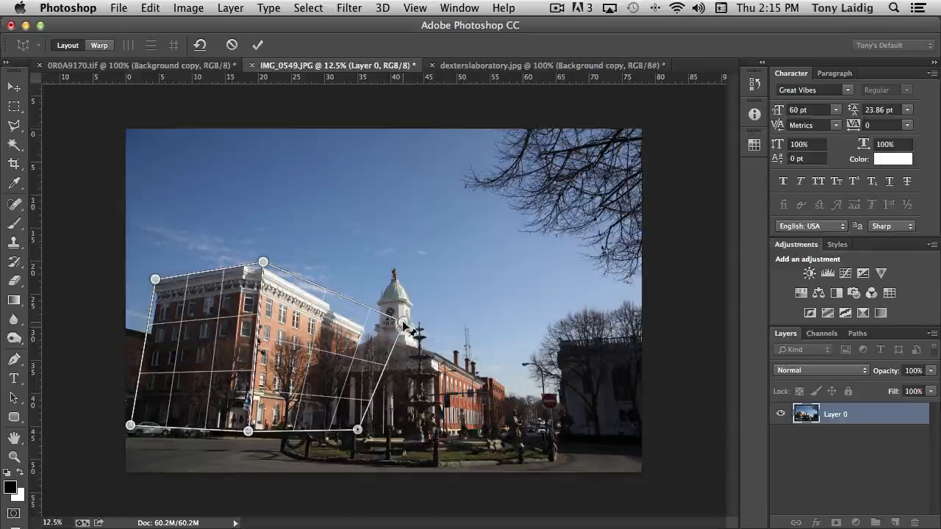
drag(403, 322, 364, 322)
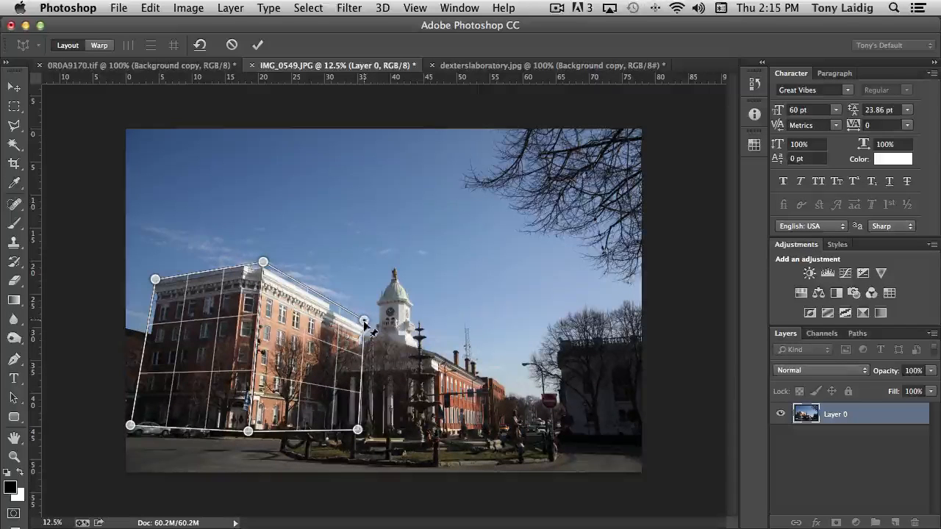
drag(359, 432, 363, 434)
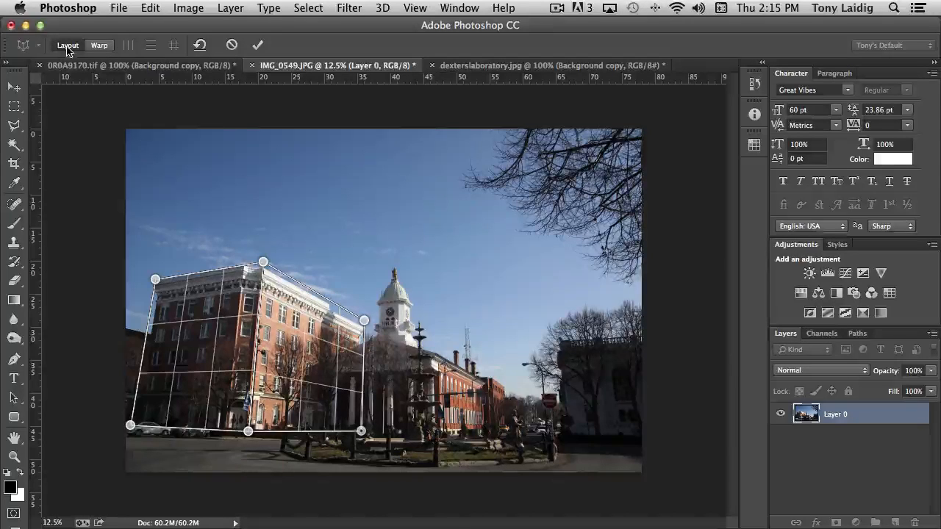
Switch to Warp mode, straighten the outer vertical edges of both building planes, and apply the perspective warp.
click(105, 48)
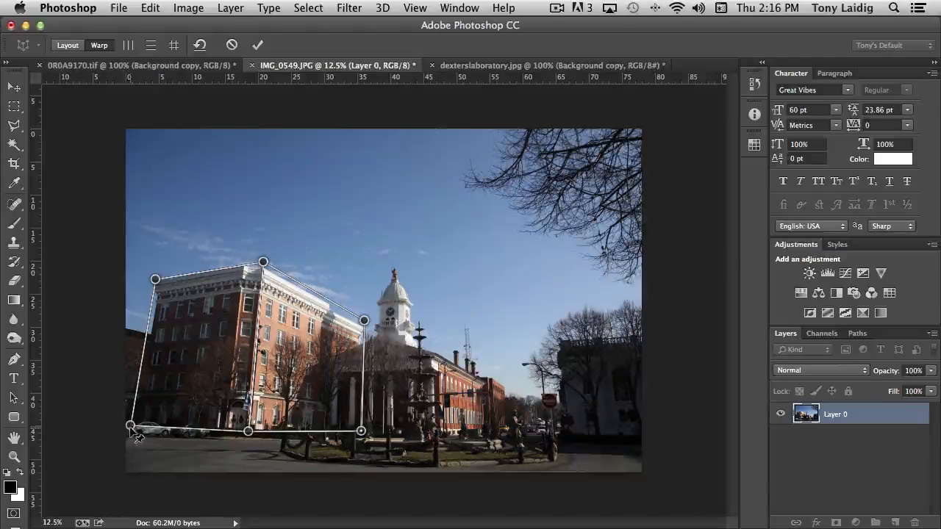
drag(130, 426, 153, 427)
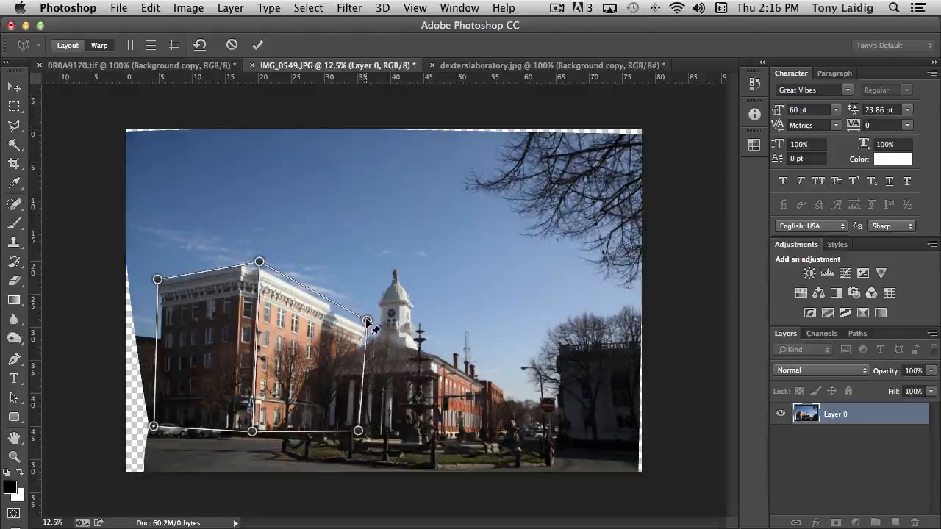
drag(367, 321, 360, 324)
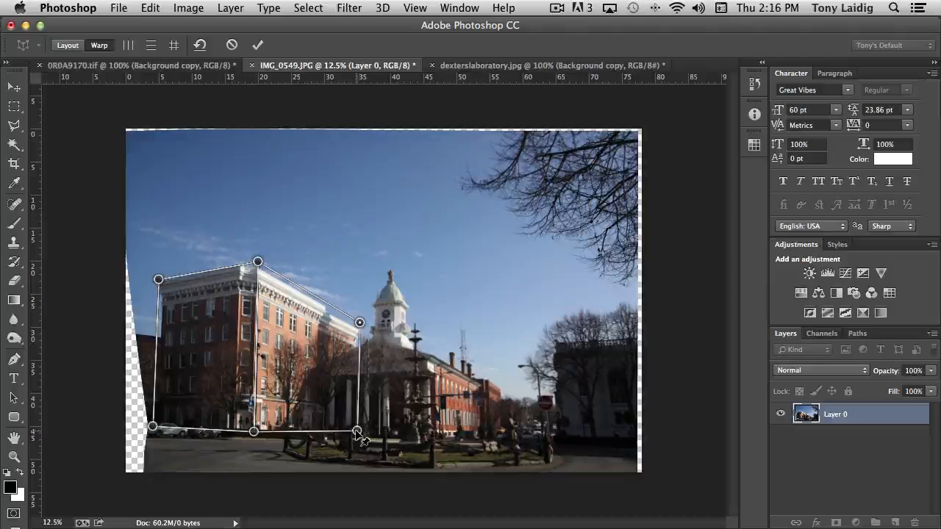
key(Return)
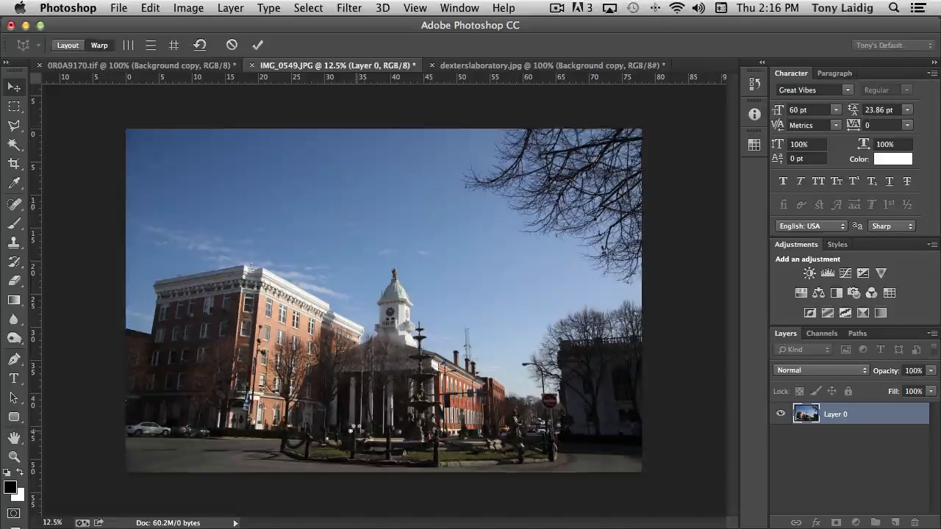
Compare the Open and Perspective Warp history states of the building photo, ending on the warped version.
click(754, 83)
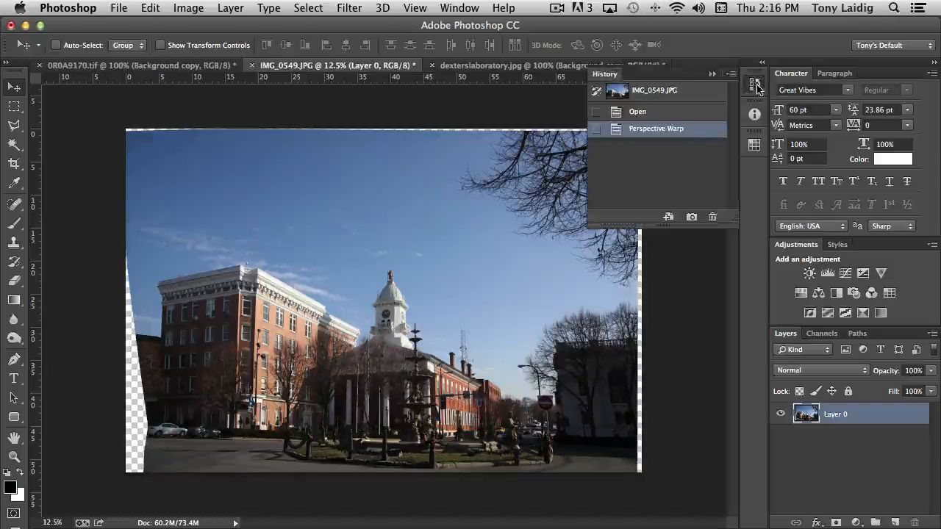
click(686, 114)
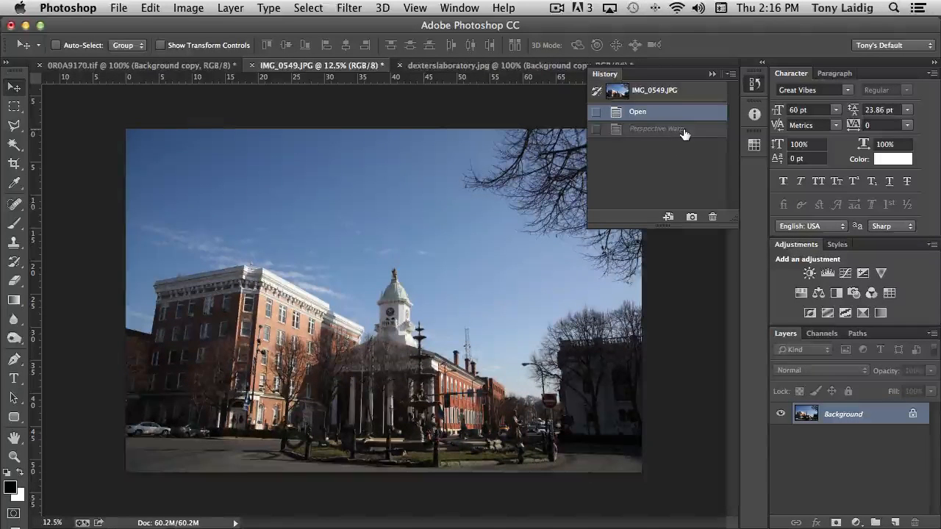
click(682, 130)
click(687, 112)
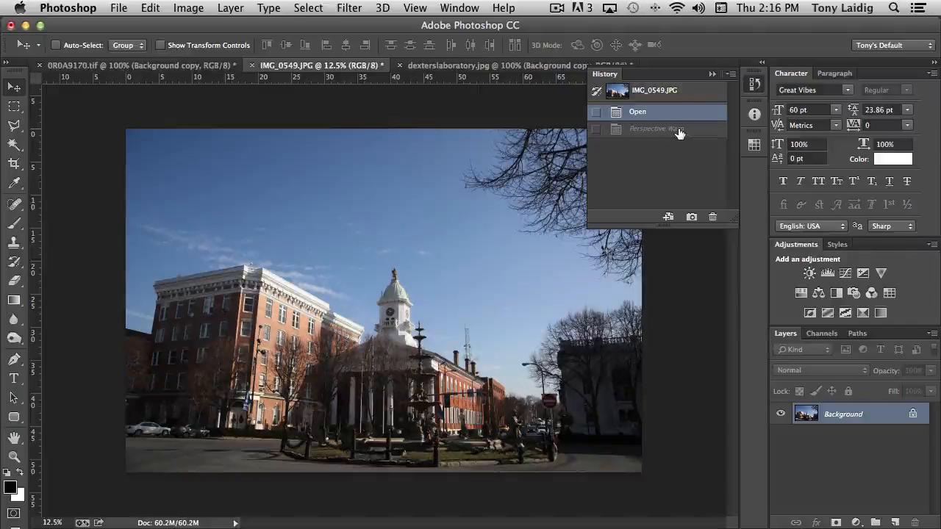
click(679, 130)
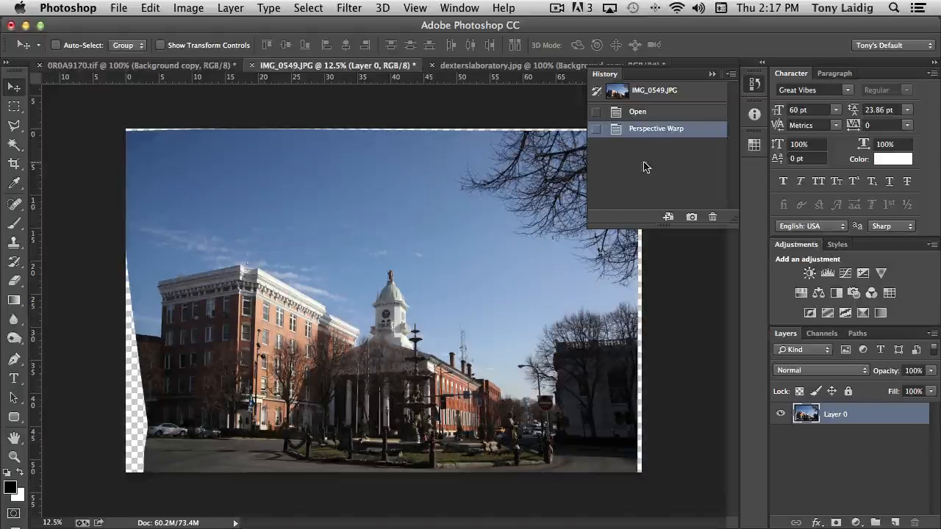
click(755, 85)
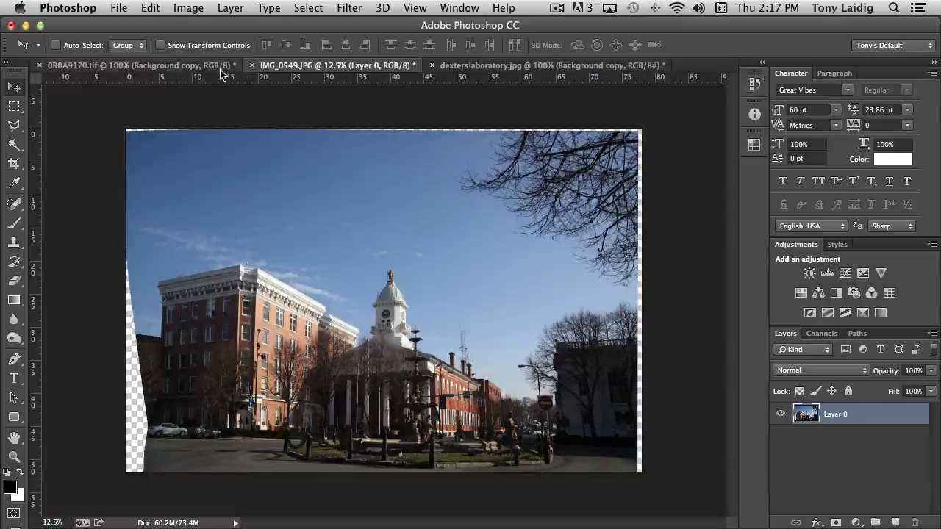
click(151, 8)
mouse_move(250, 327)
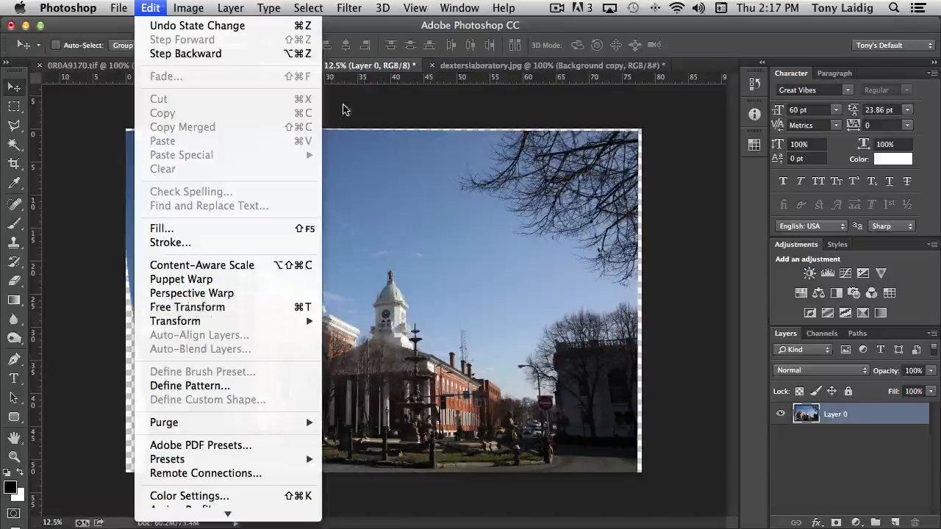
click(386, 29)
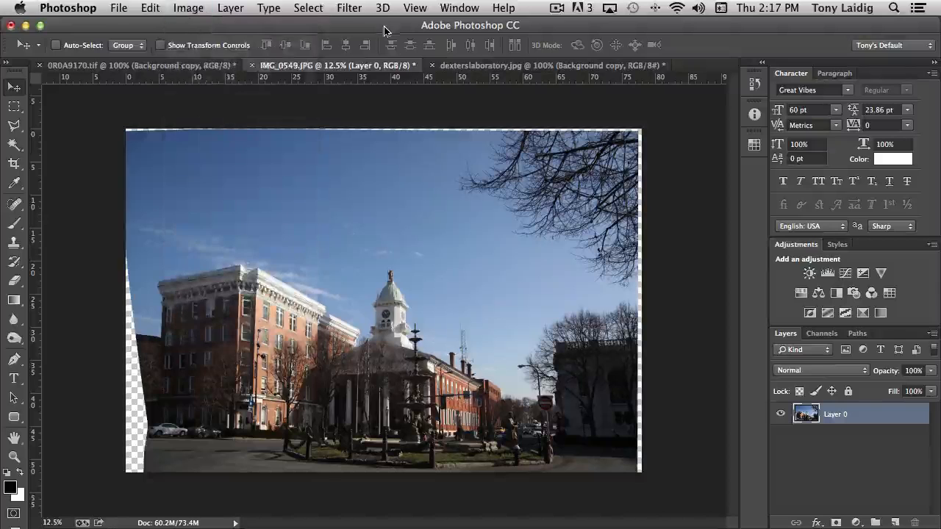
click(188, 67)
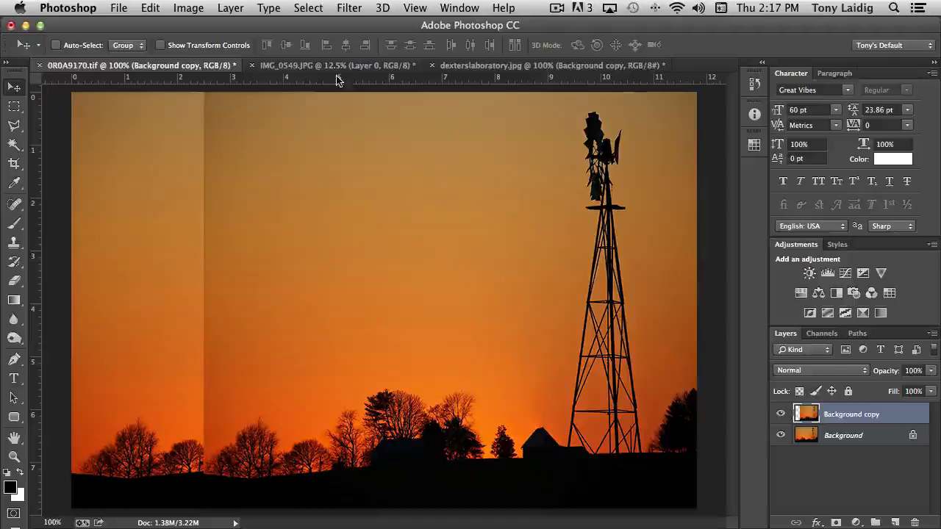
click(356, 67)
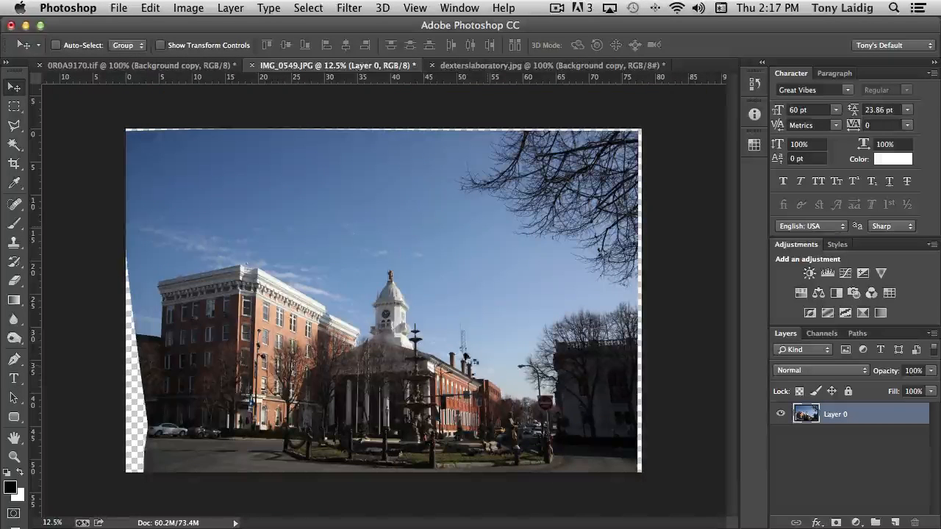
Copy the cartoon character from dexterslaboratory.jpg into IMG_0549.JPG and place it on the street near the photo's lower-right corner.
click(493, 66)
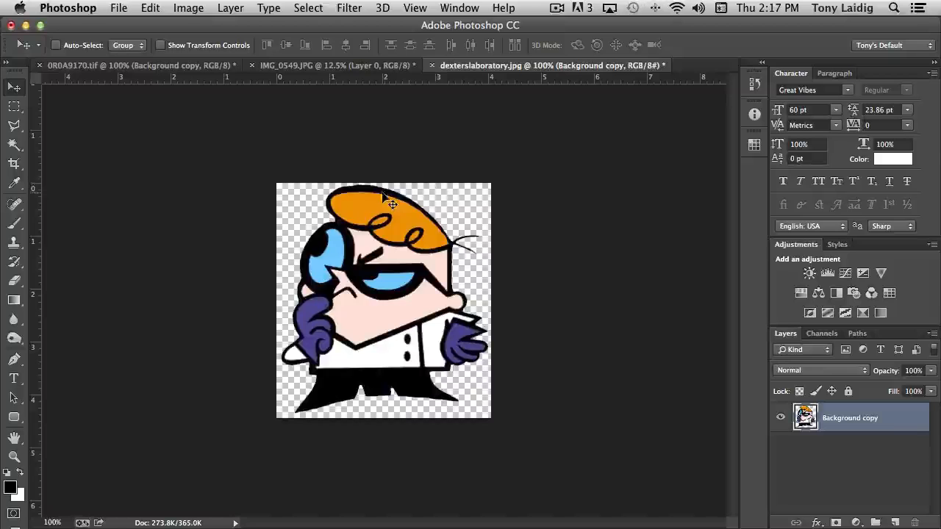
drag(360, 239, 328, 66)
drag(485, 350, 490, 355)
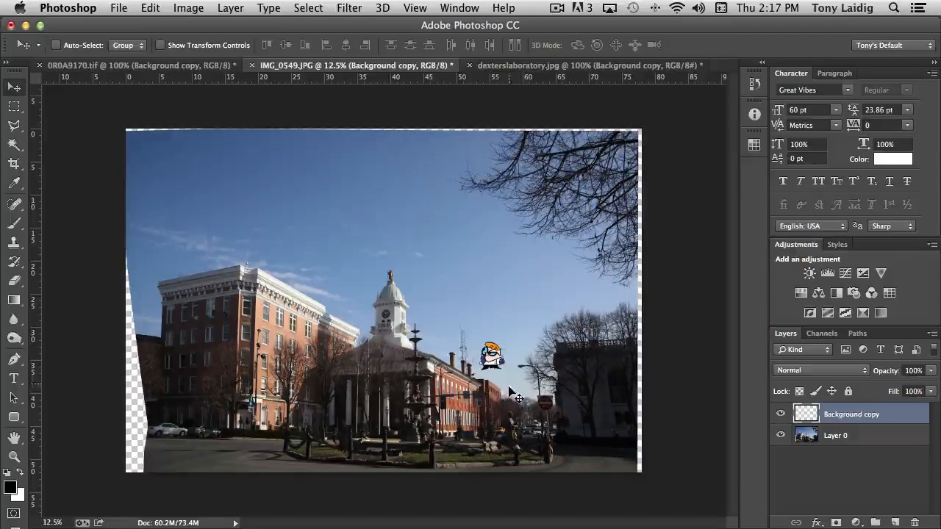
drag(565, 417, 576, 455)
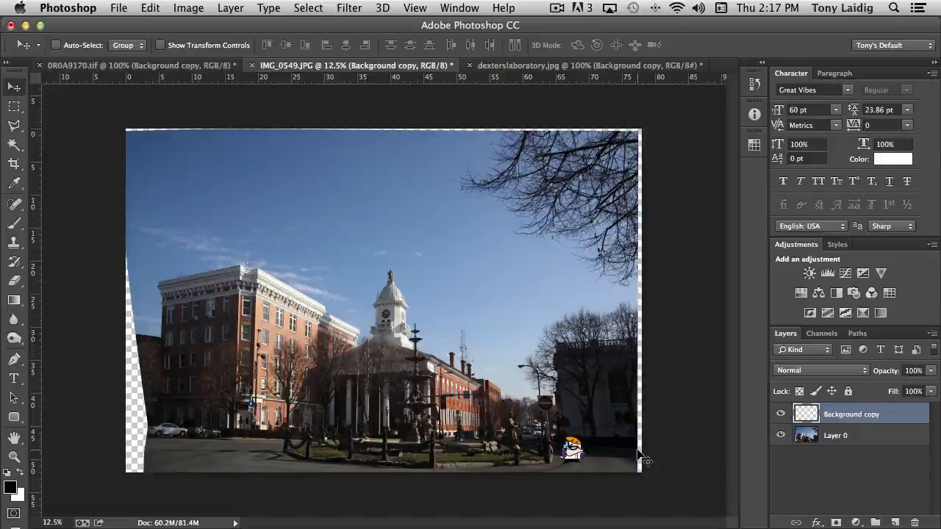
Start Free Transform on Layer 0 and scale the building photo to 95.24% width and 96.52% height.
click(806, 438)
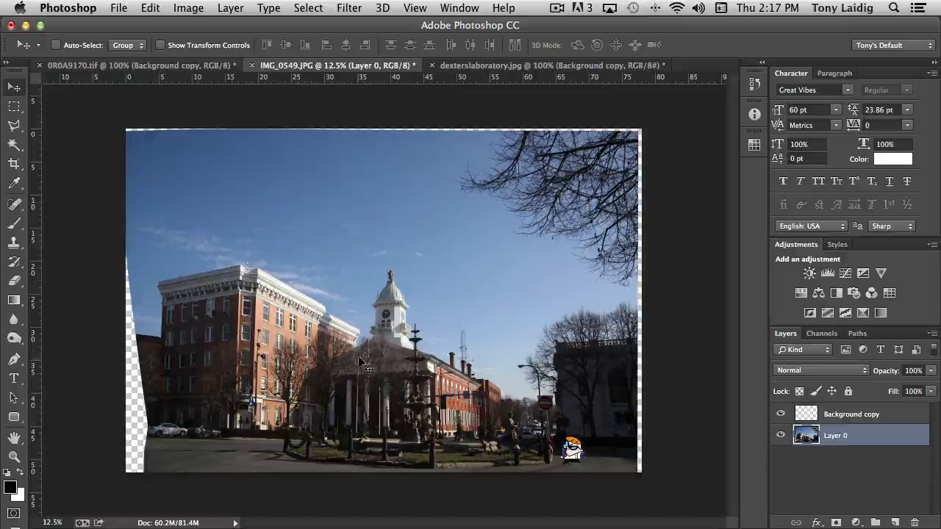
click(150, 9)
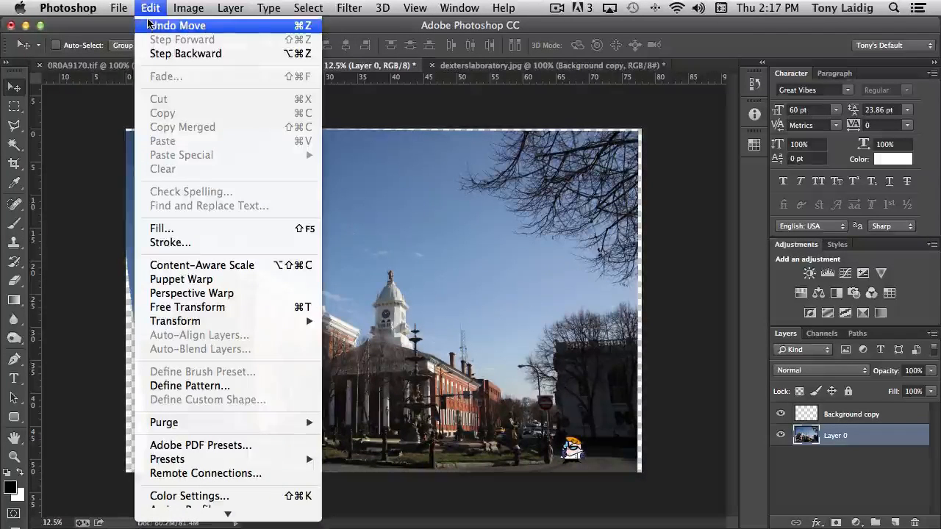
click(193, 307)
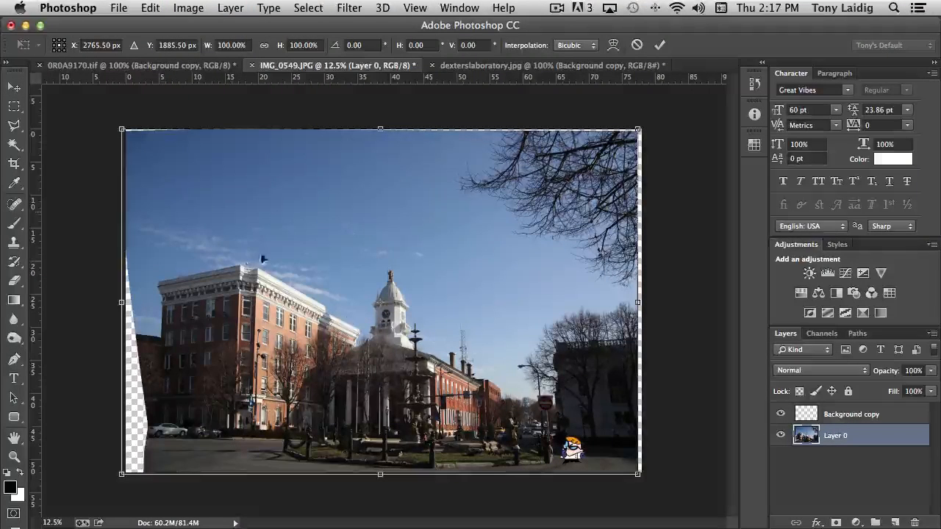
drag(121, 126, 169, 158)
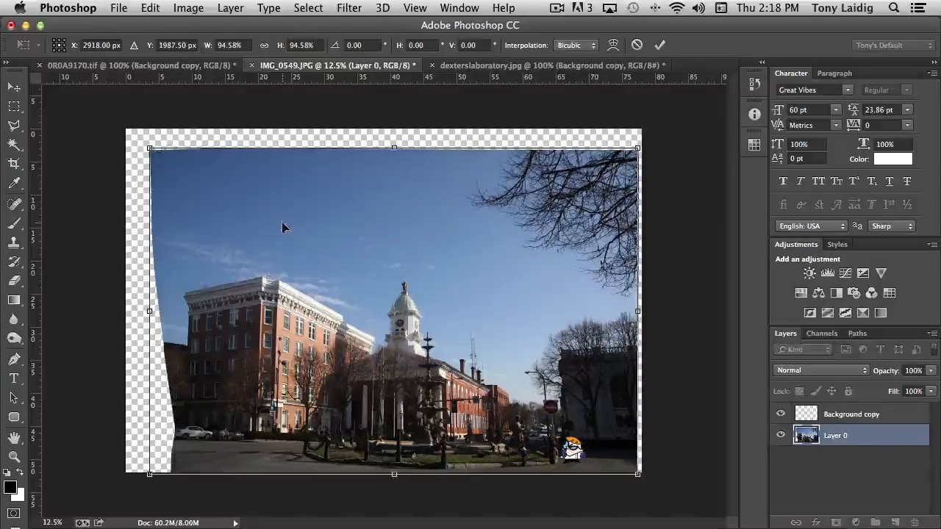
right_click(254, 190)
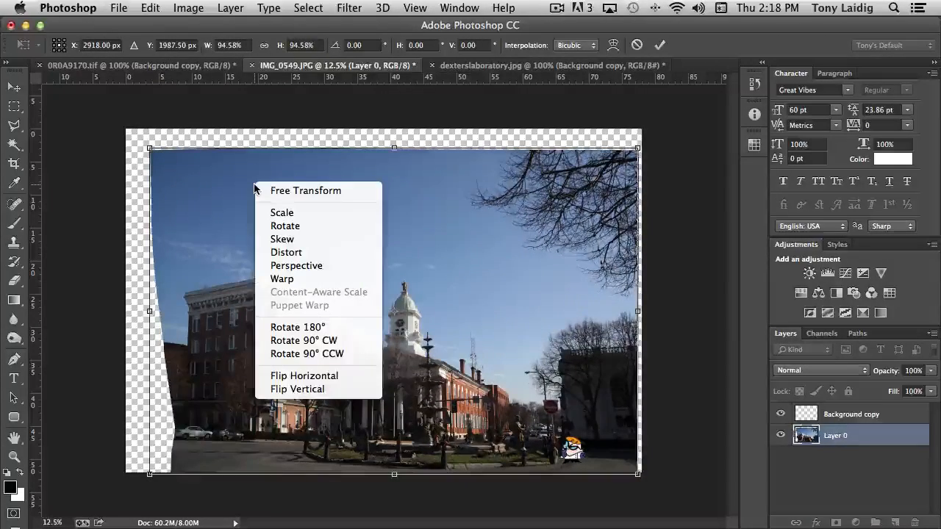
click(323, 193)
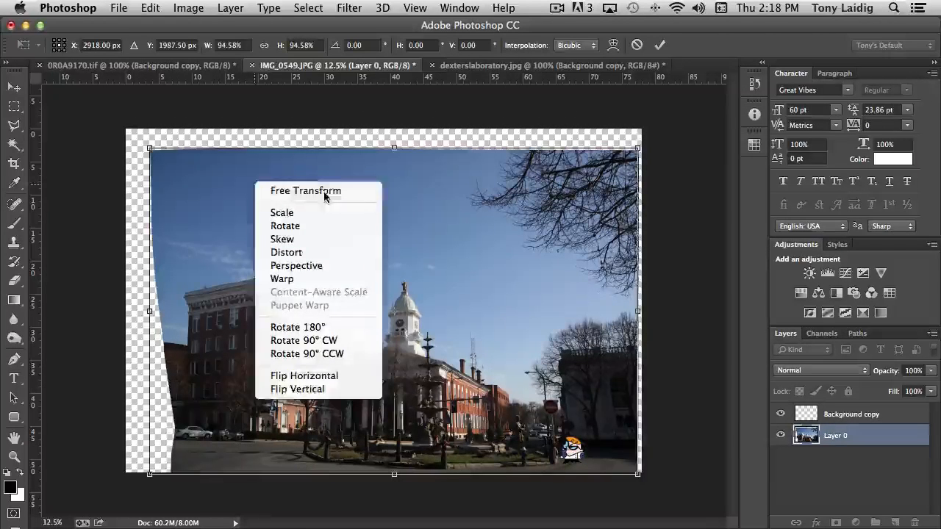
mouse_move(638, 149)
mouse_down()
mouse_move(626, 168)
mouse_move(630, 201)
mouse_move(551, 149)
mouse_move(640, 141)
mouse_up()
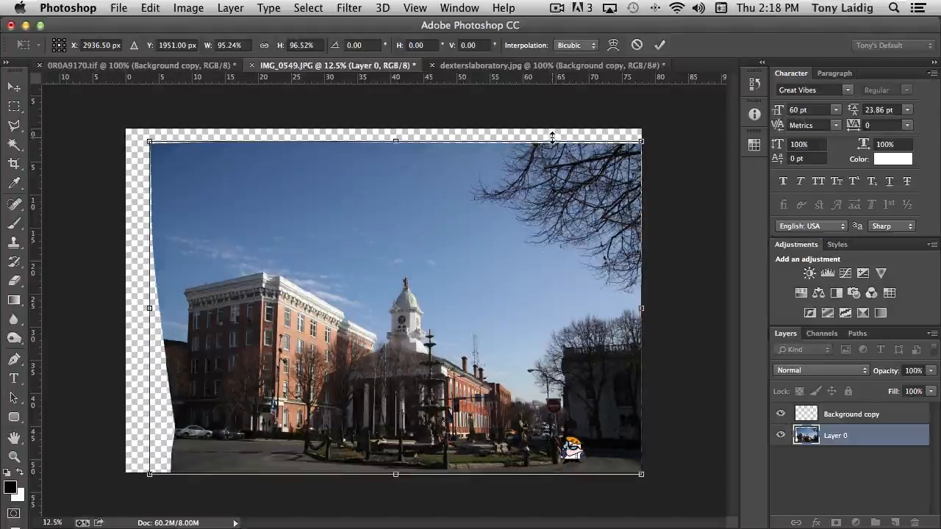
Rotate the building photo 8.04° clockwise within the active transform.
right_click(541, 193)
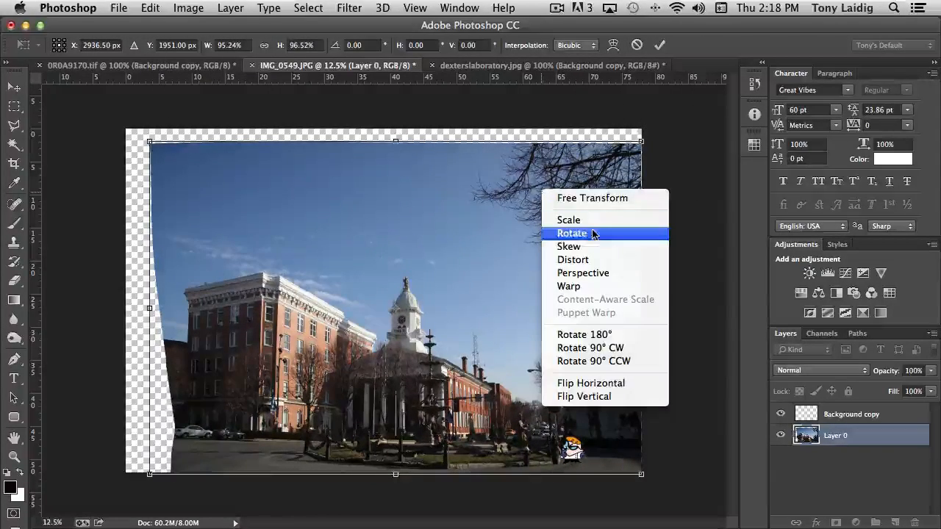
click(572, 233)
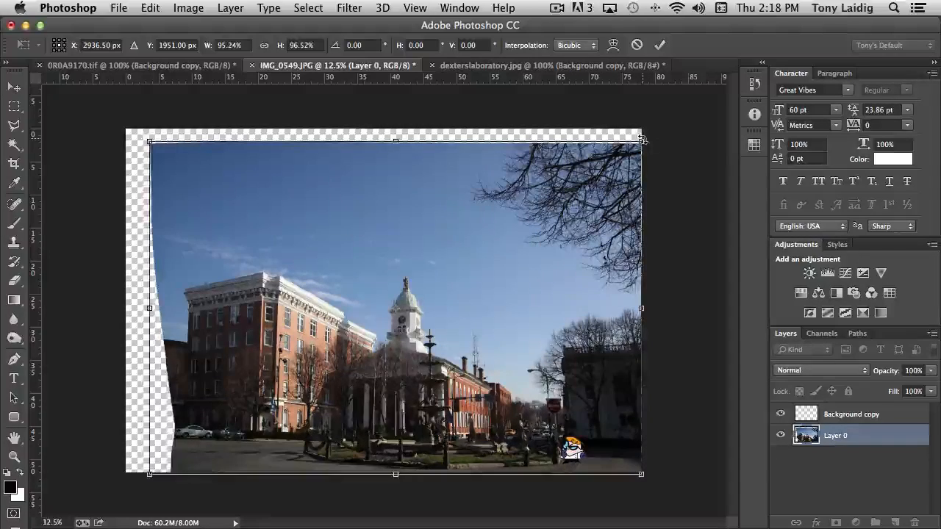
drag(649, 135, 666, 179)
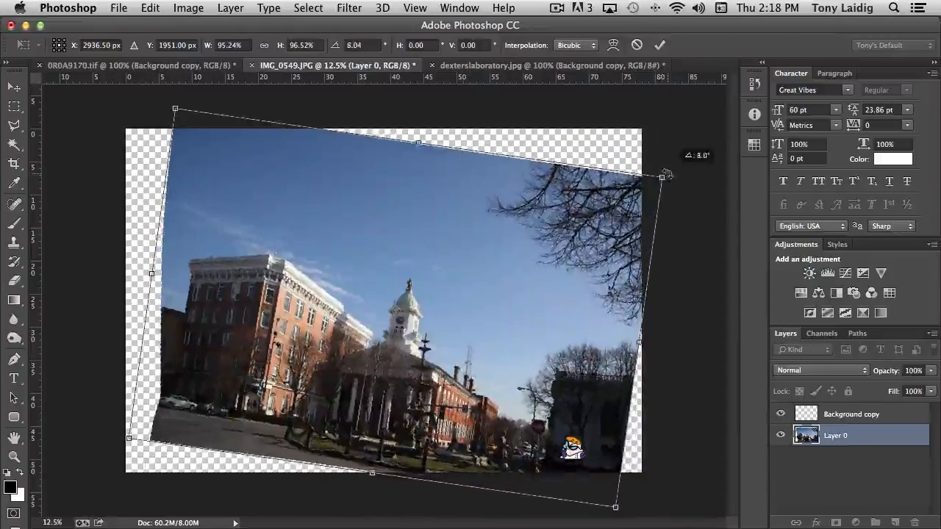
Skew the building photo's upper-right corner inward, then pull its upper-left corner down and inward.
right_click(497, 208)
click(540, 266)
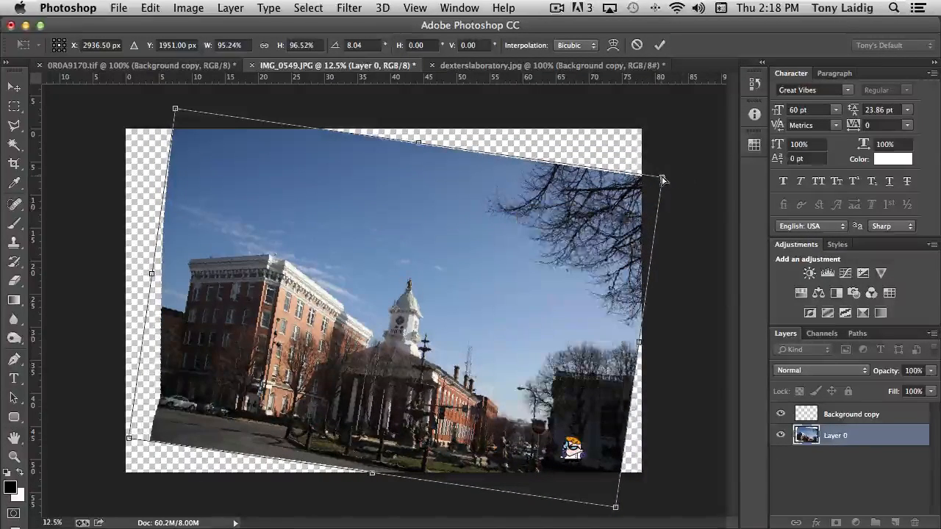
drag(661, 177, 555, 163)
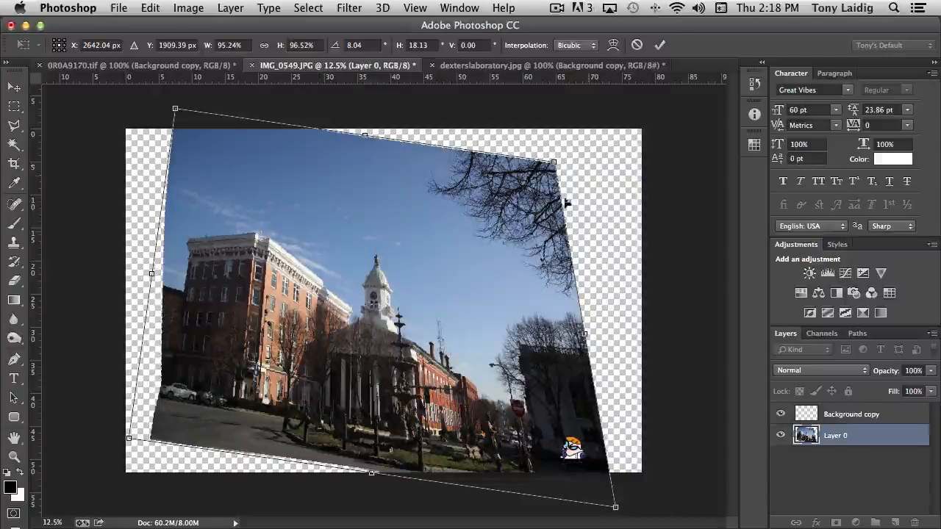
drag(553, 162, 592, 168)
right_click(509, 210)
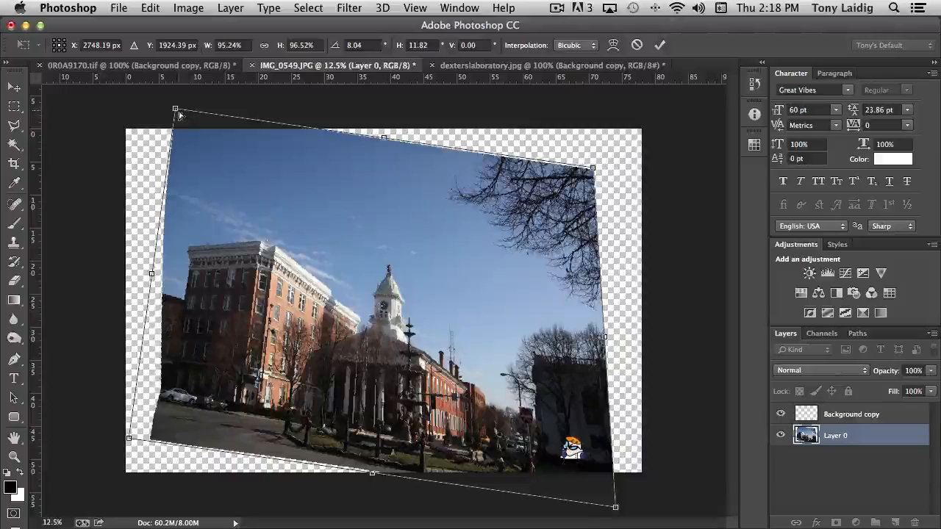
drag(175, 109, 240, 169)
Switch the transform to Warp, pull the photo's left edge outward and shift the inner grid around the buildings.
right_click(291, 199)
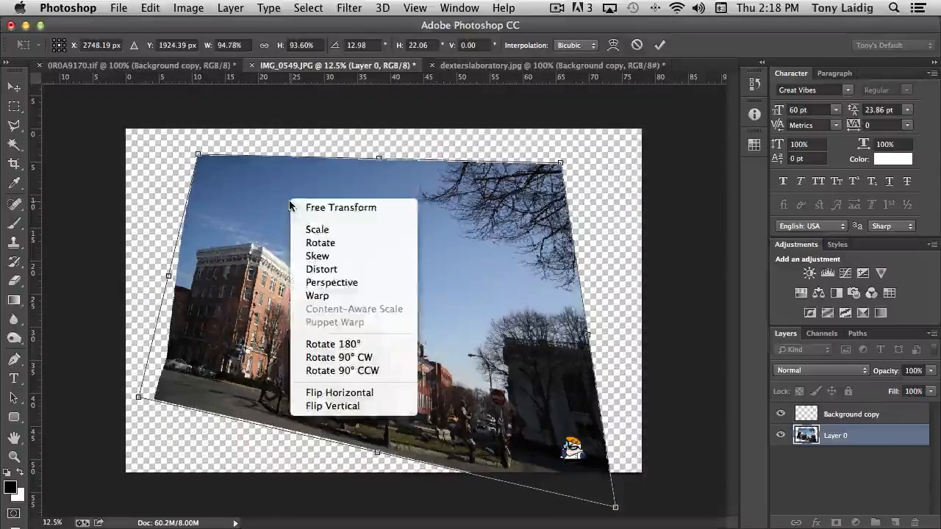
click(317, 295)
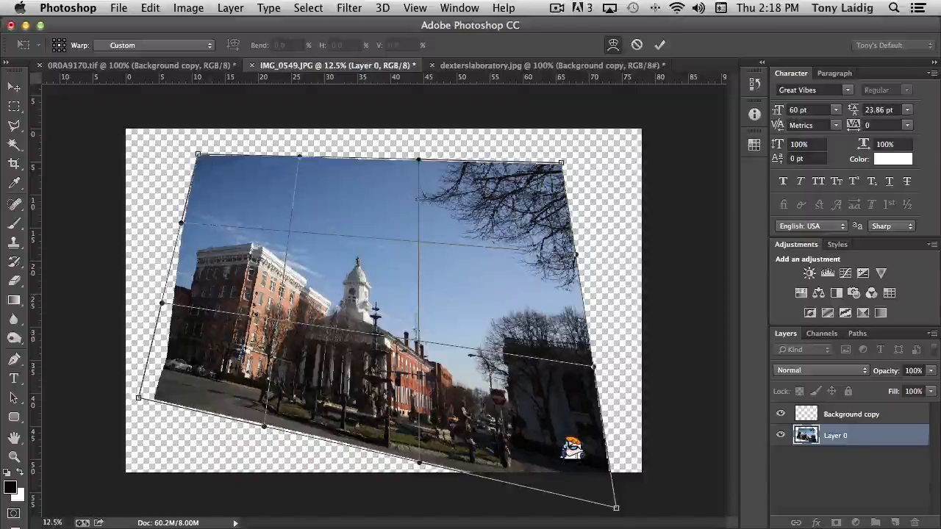
drag(190, 159, 145, 153)
drag(162, 307, 126, 308)
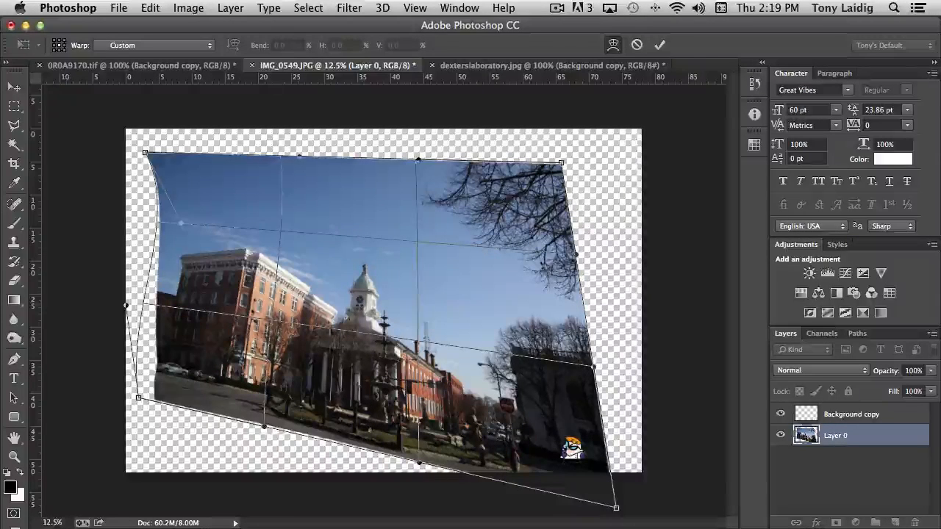
drag(416, 340, 420, 326)
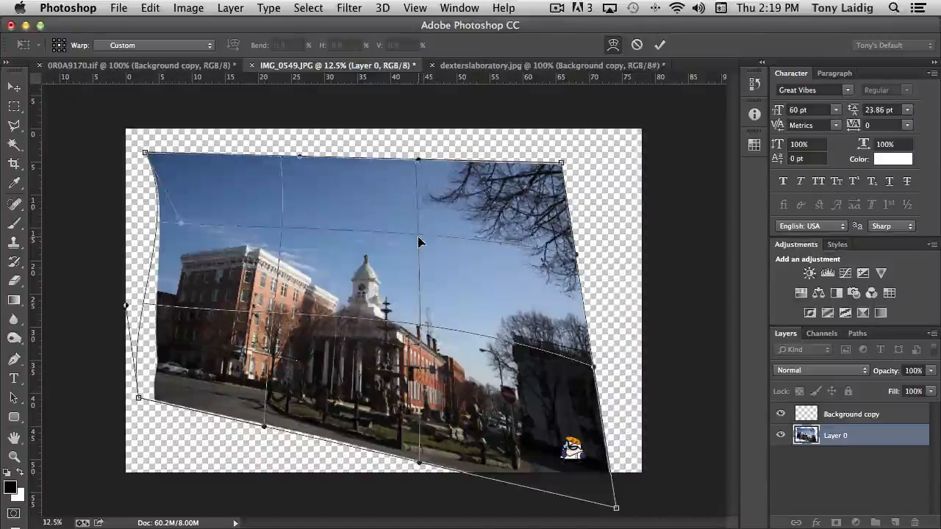
drag(418, 234, 417, 254)
drag(280, 239, 279, 251)
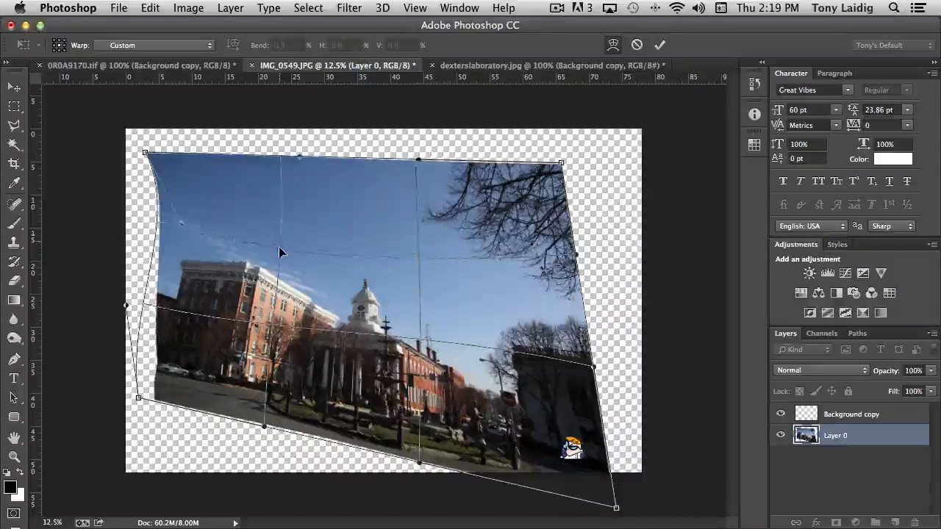
drag(269, 325, 271, 341)
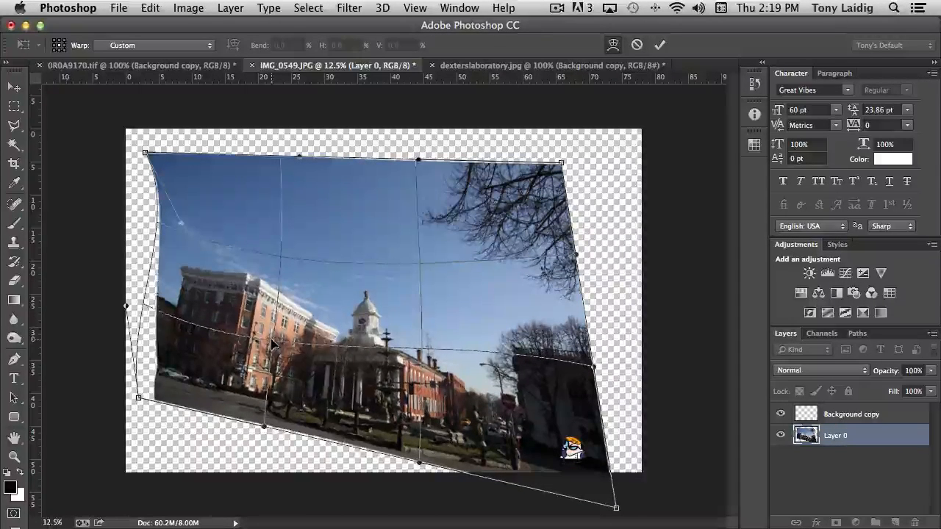
Bend the photo's right edge inward, reshape it with its curve handles, and discard the whole transform.
drag(588, 375, 528, 364)
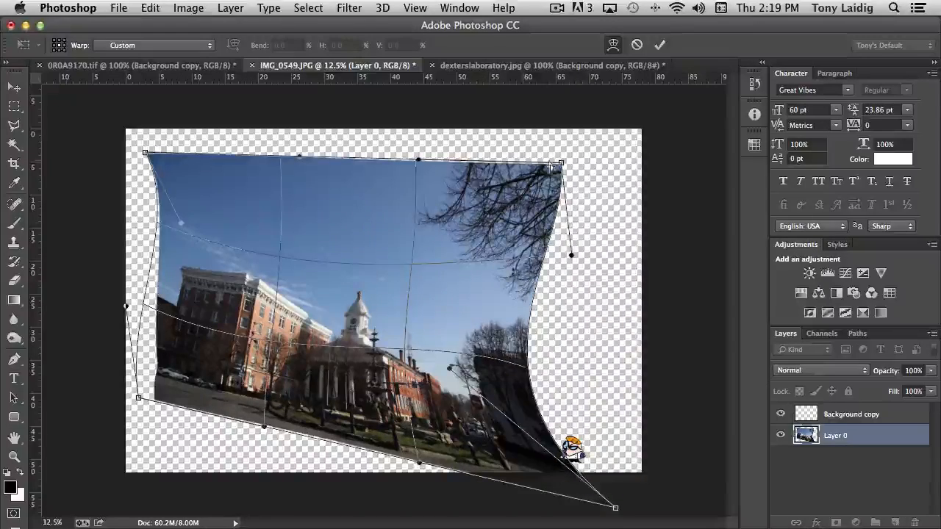
drag(571, 257, 605, 268)
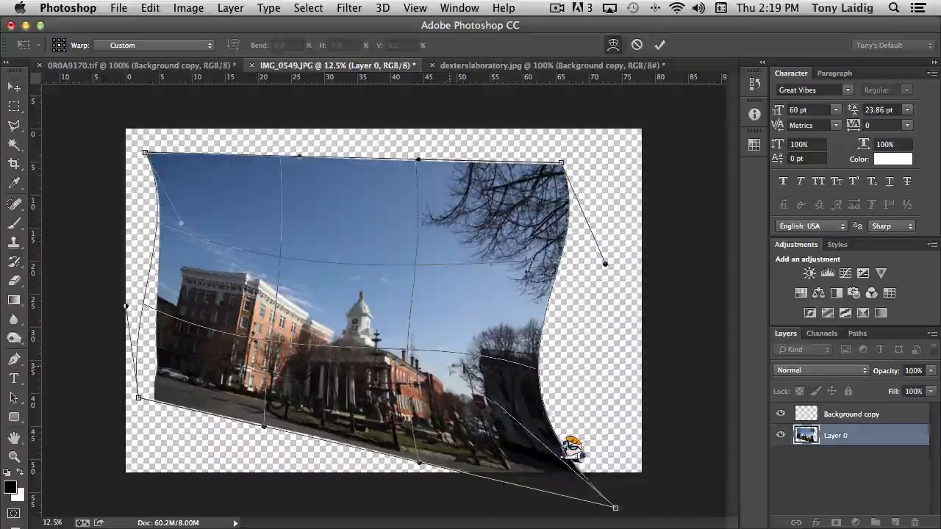
drag(449, 368, 583, 355)
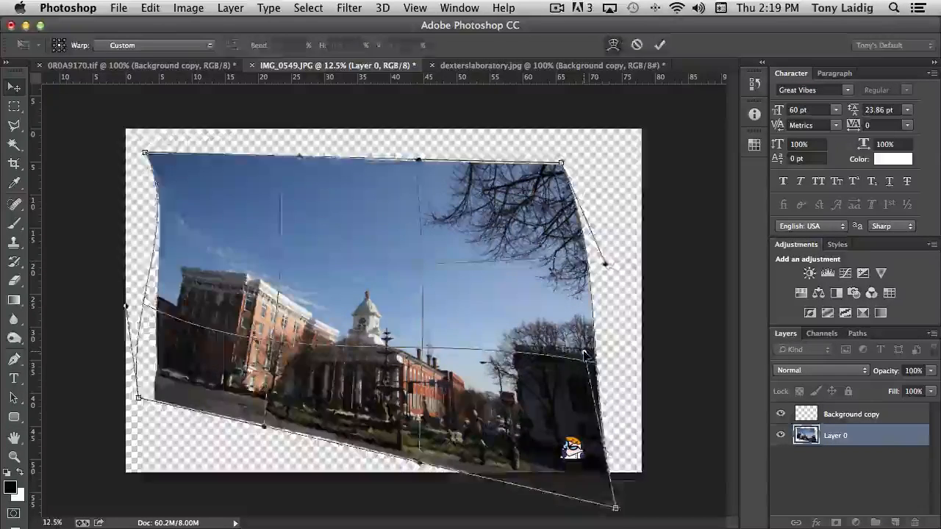
key(Return)
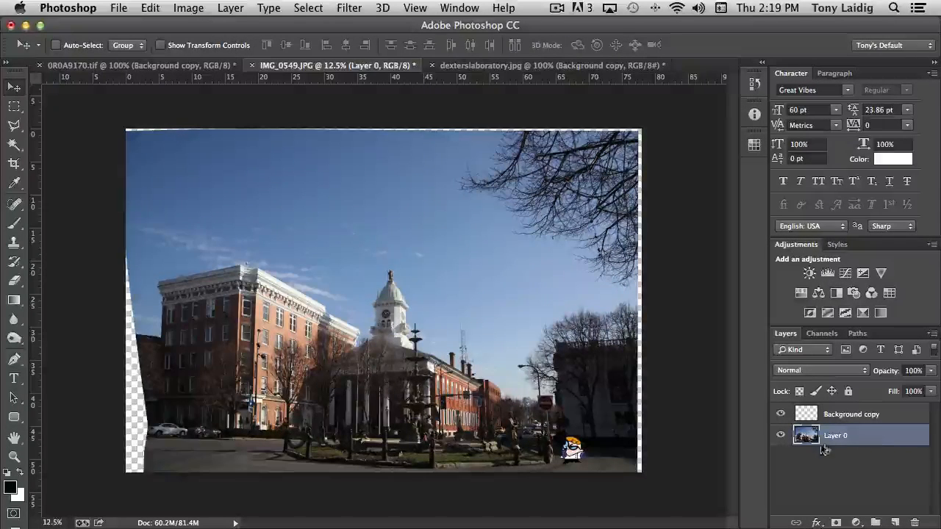
Duplicate the building photo layer and scale the copy to about 54.5% toward its lower-right corner.
drag(806, 436, 895, 522)
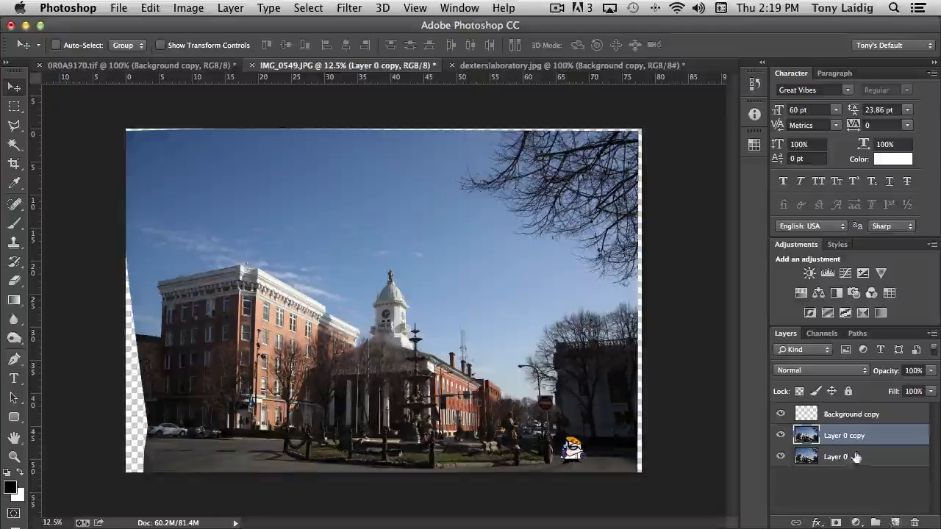
click(119, 9)
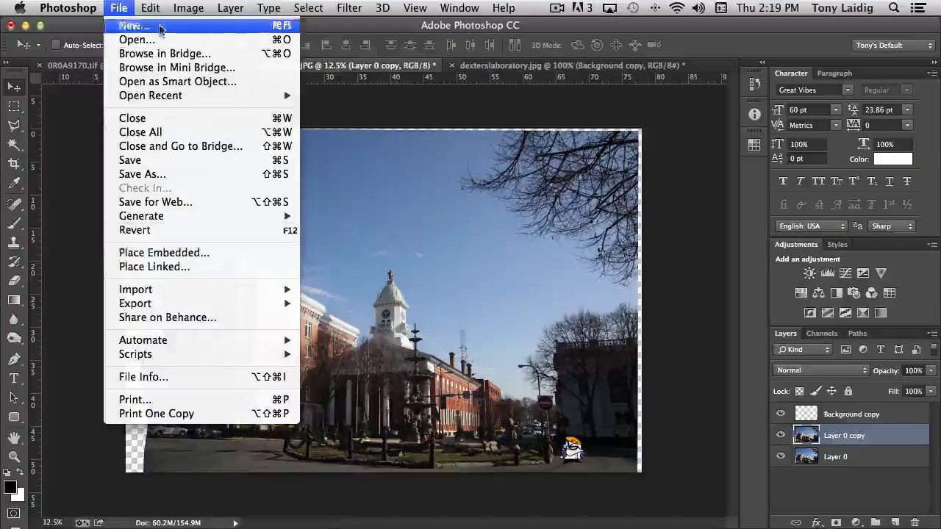
mouse_move(149, 7)
mouse_move(187, 322)
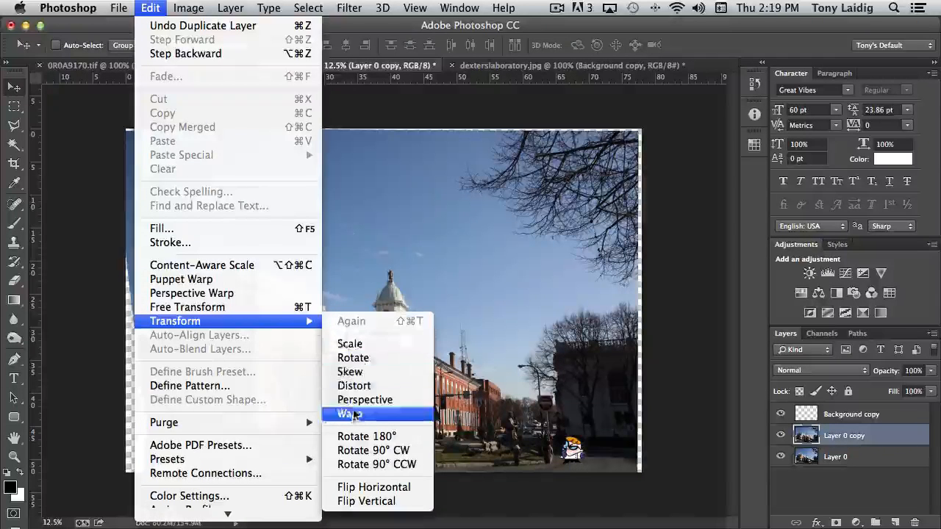
click(349, 344)
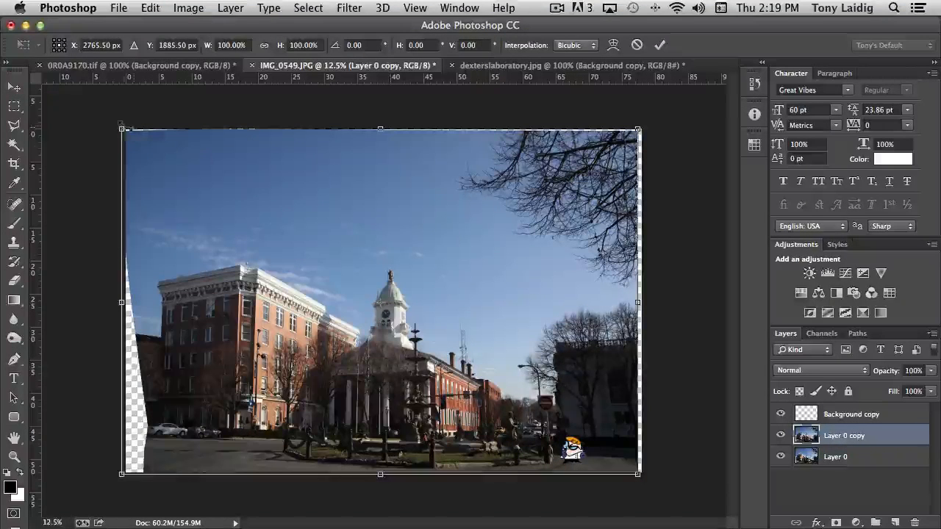
drag(122, 139, 346, 294)
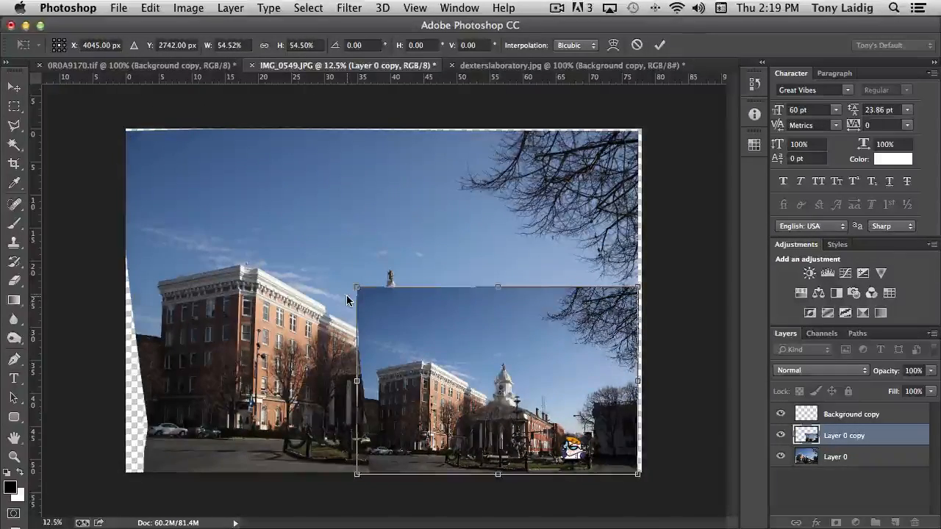
key(super+equal)
key(super+equal)
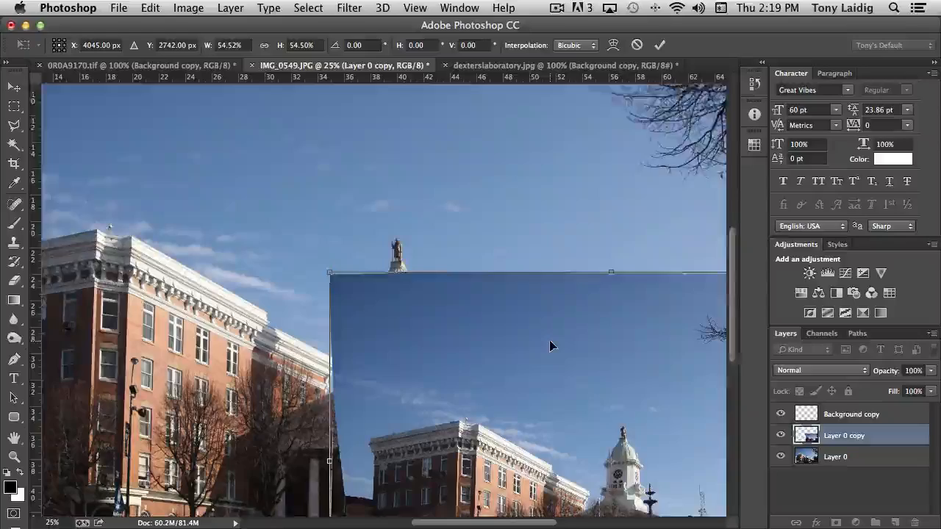
scroll(552, 345, down, 5)
scroll(551, 345, right, 5)
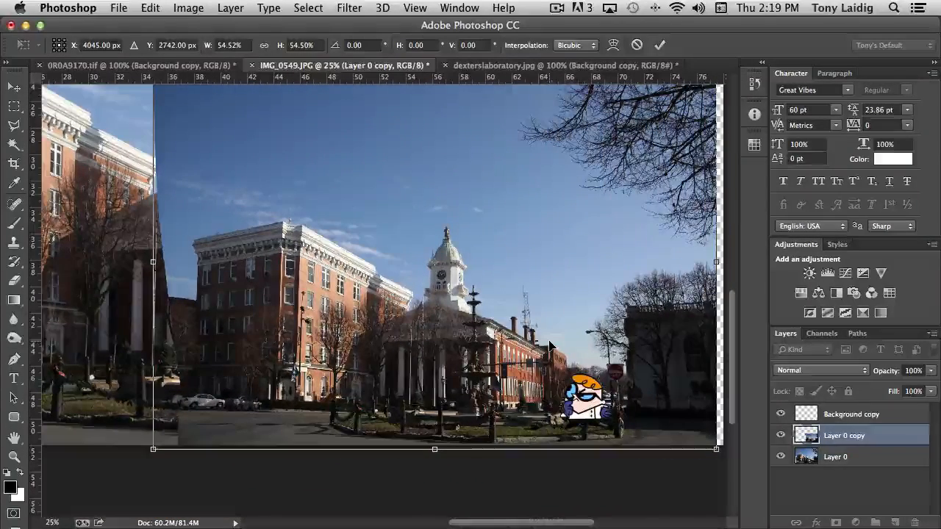
key(Return)
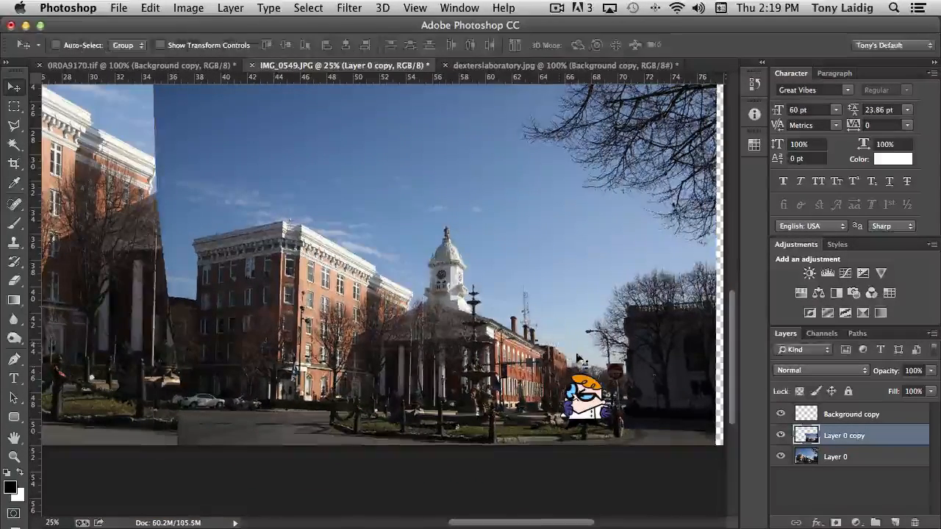
Select the cartoon character's layer and move the character right, in front of the dark building.
key(alt+bracketright)
drag(591, 410, 658, 409)
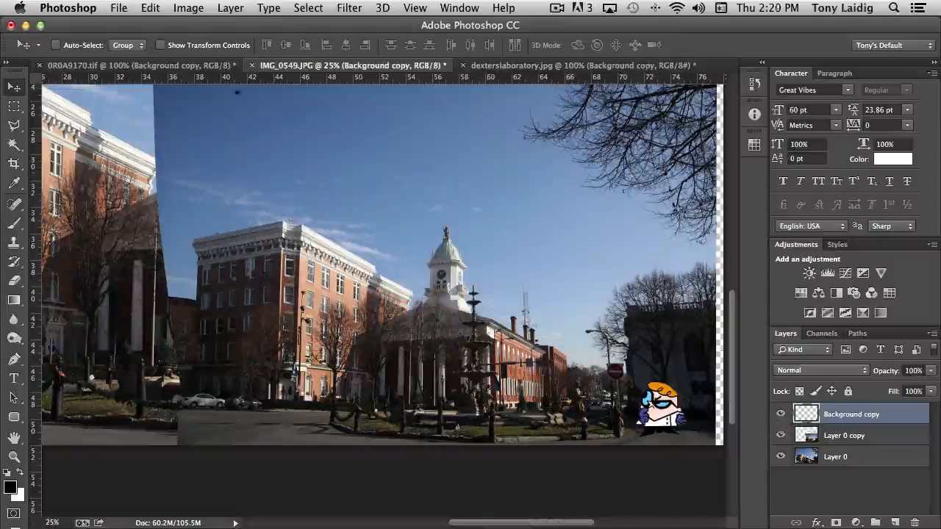
Try enlarging the cartoon character to 133.57% width and 136.54% height with Free Transform, and discard the transform.
click(150, 7)
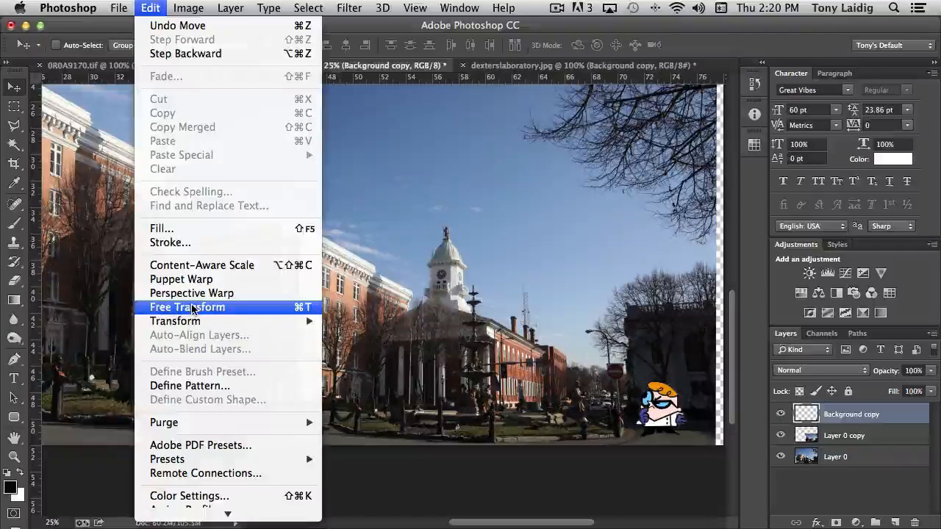
mouse_move(194, 323)
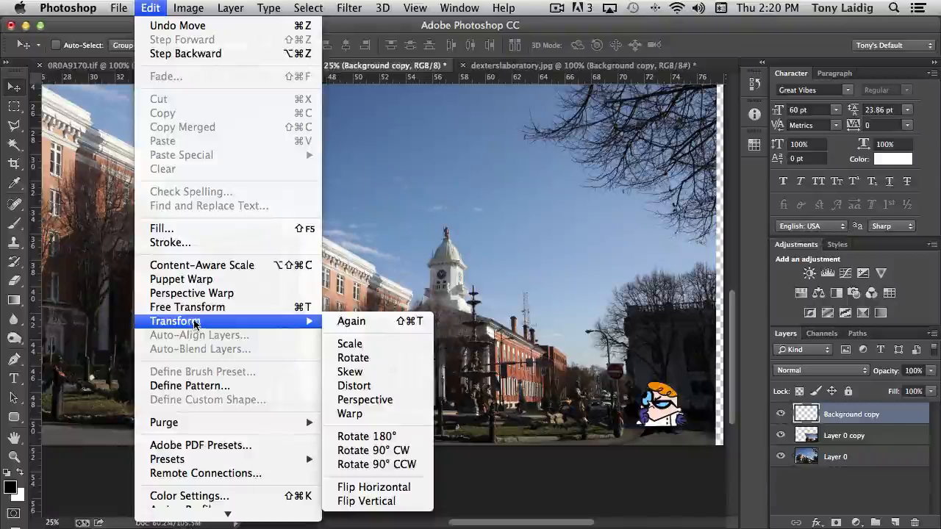
click(195, 311)
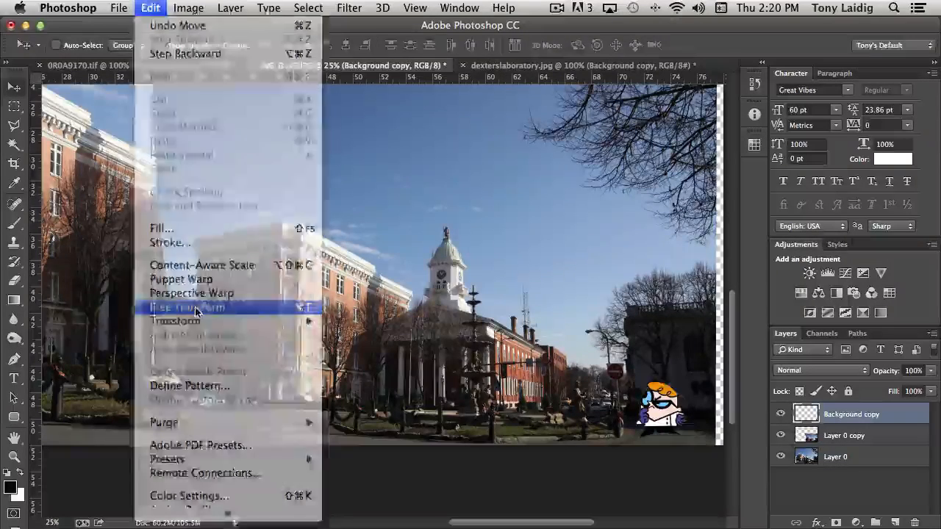
drag(636, 381, 618, 360)
right_click(651, 386)
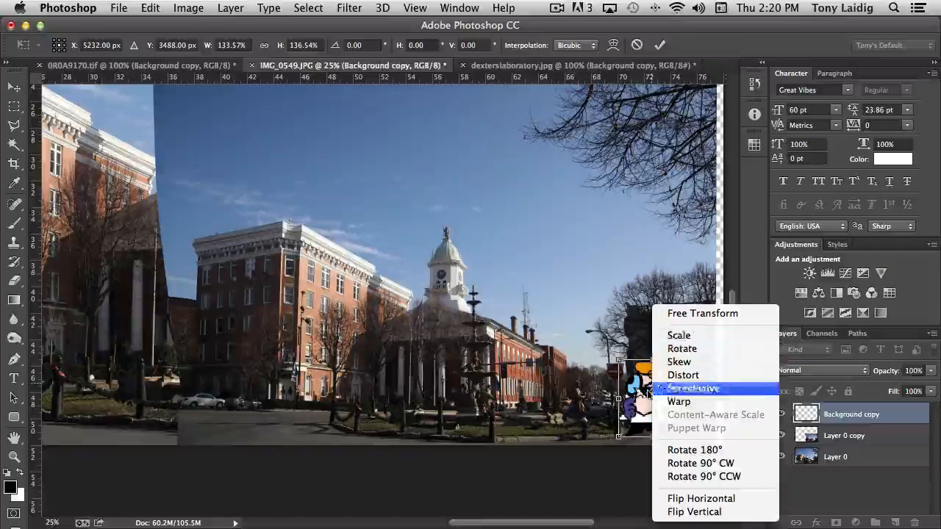
key(Escape)
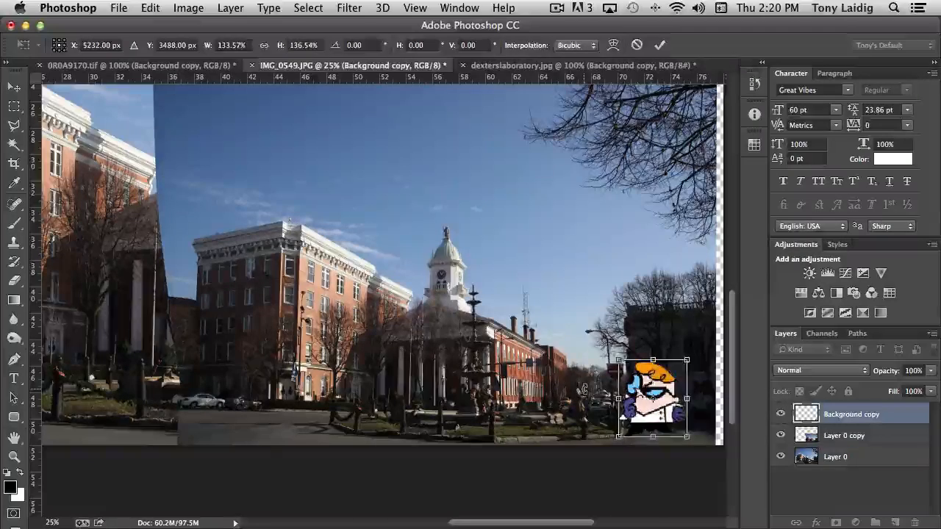
key(Escape)
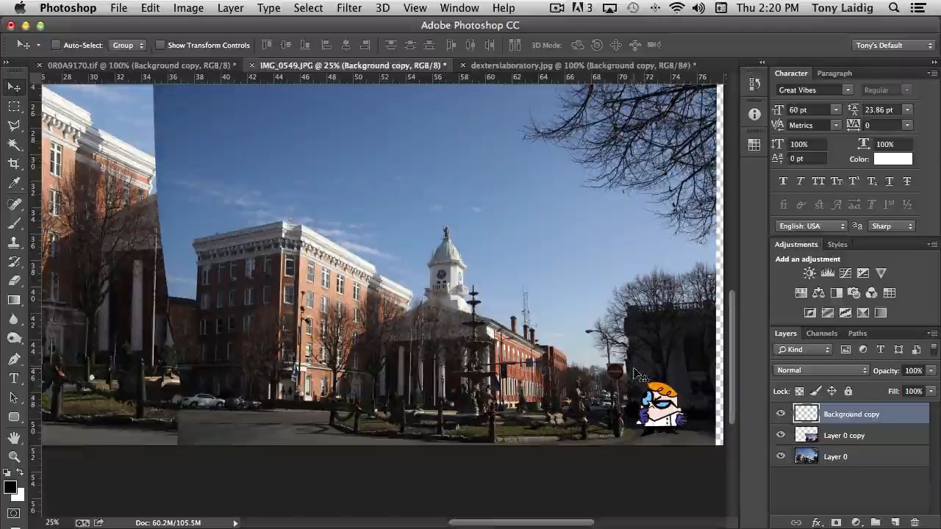
Flip the cartoon character horizontally and move it onto the street in front of the smaller brick building.
click(150, 7)
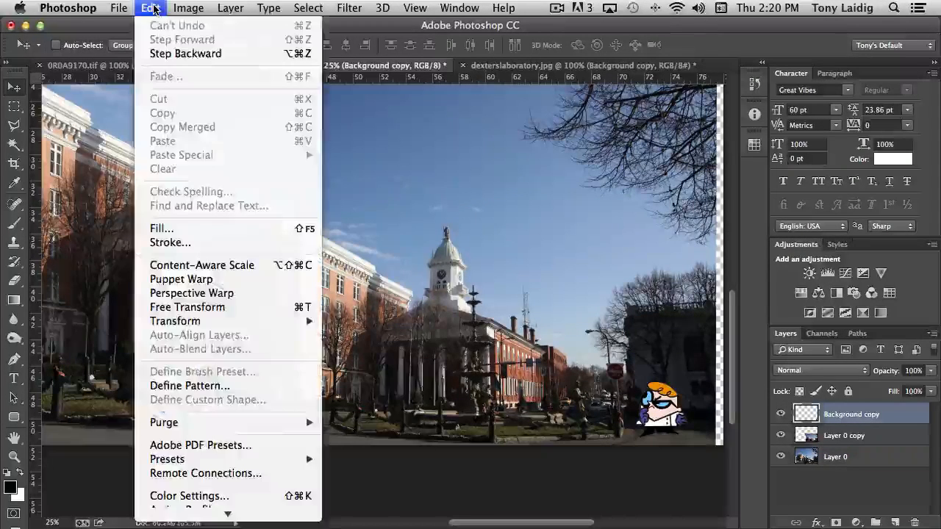
mouse_move(217, 324)
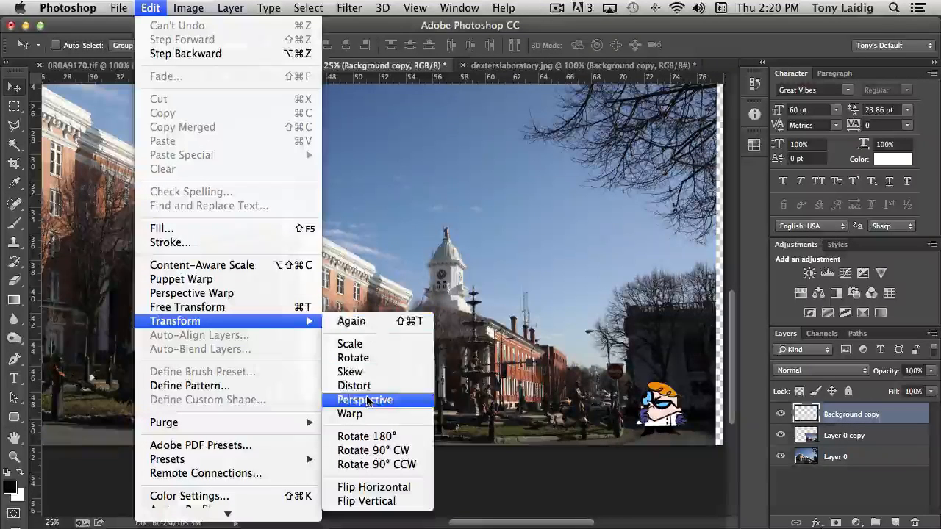
click(390, 489)
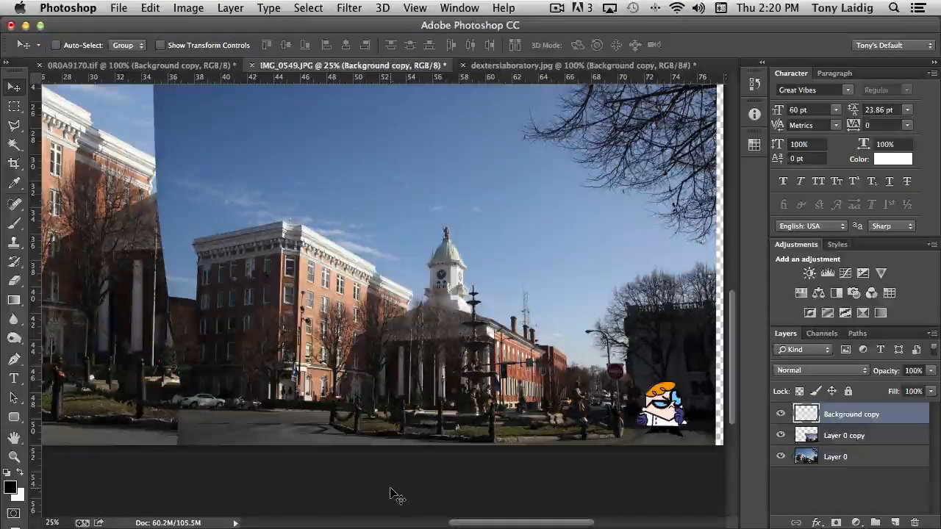
drag(665, 400, 277, 405)
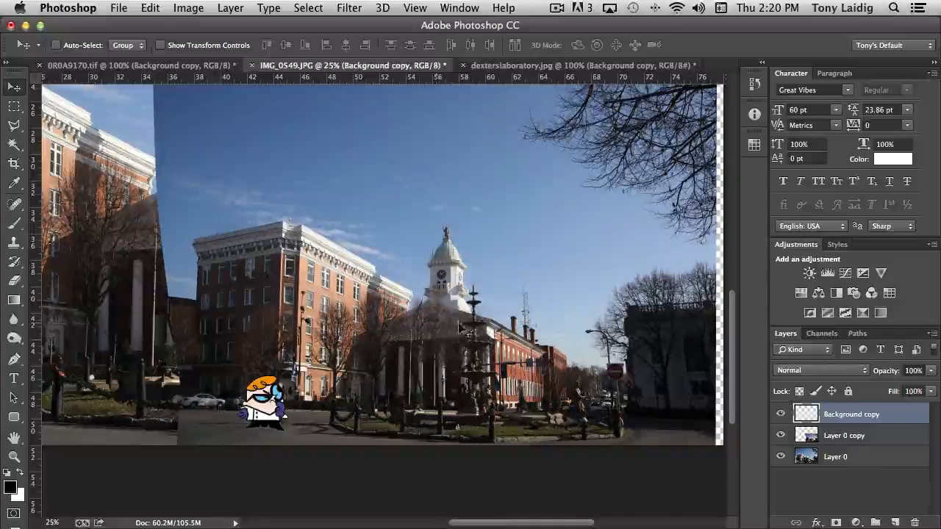
Try rotating the cartoon character about 4° counterclockwise with the Rotate transform, and leave the transform.
click(151, 8)
mouse_move(232, 328)
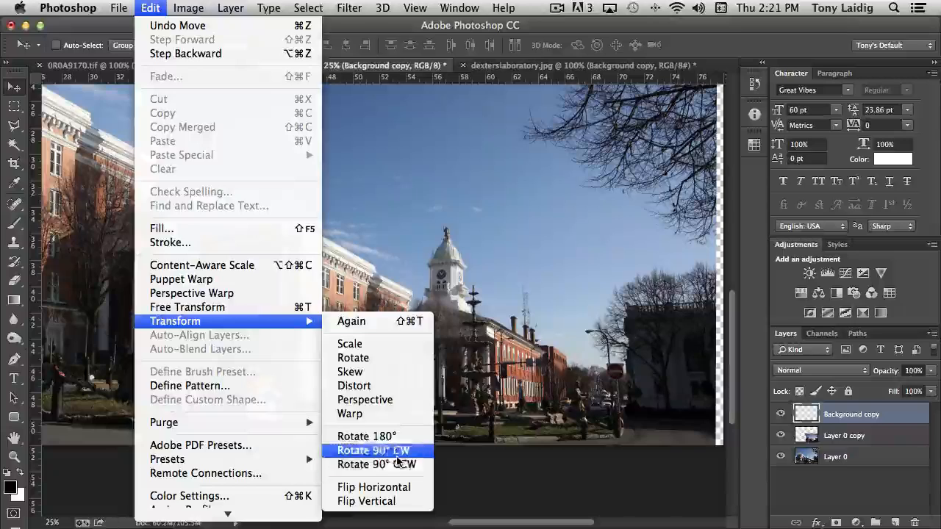
click(359, 358)
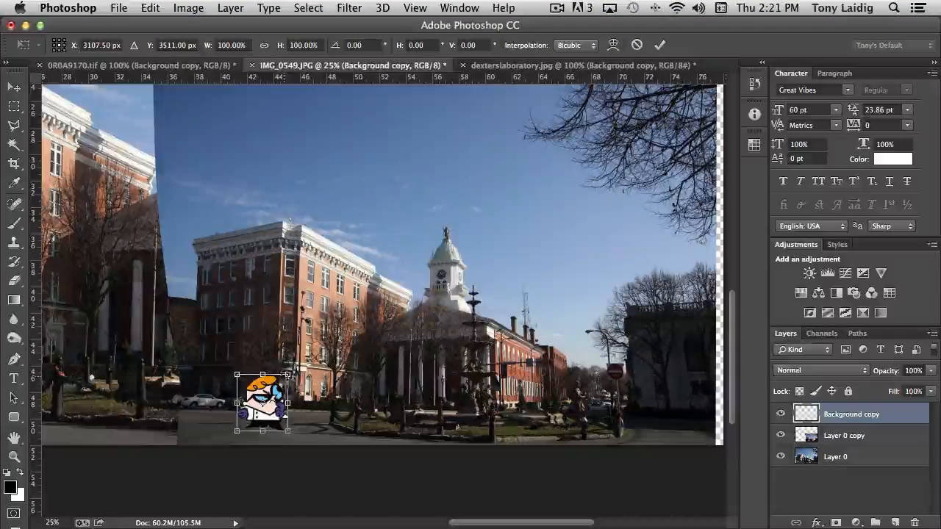
mouse_move(288, 374)
mouse_down()
mouse_move(303, 358)
mouse_move(257, 364)
mouse_move(291, 377)
mouse_move(289, 367)
mouse_up()
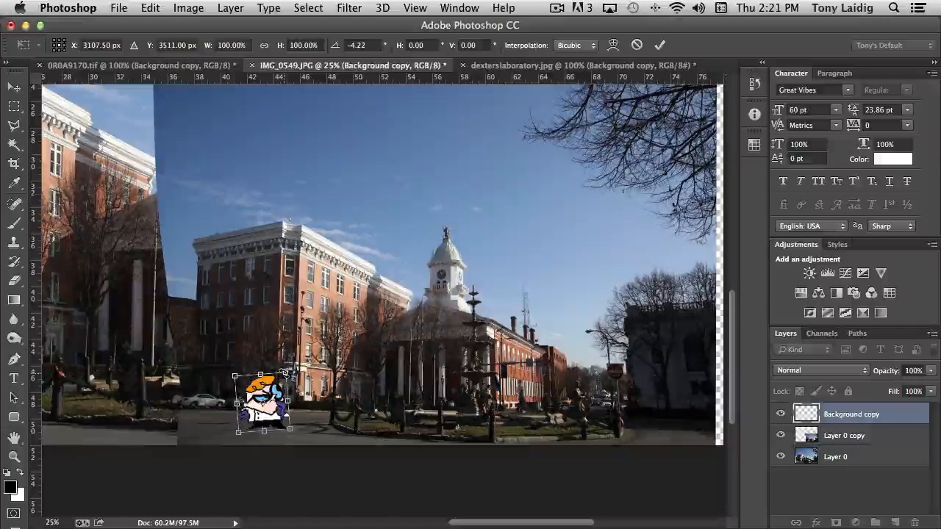
mouse_move(285, 372)
mouse_down()
mouse_move(292, 424)
mouse_move(287, 370)
mouse_up()
key(Return)
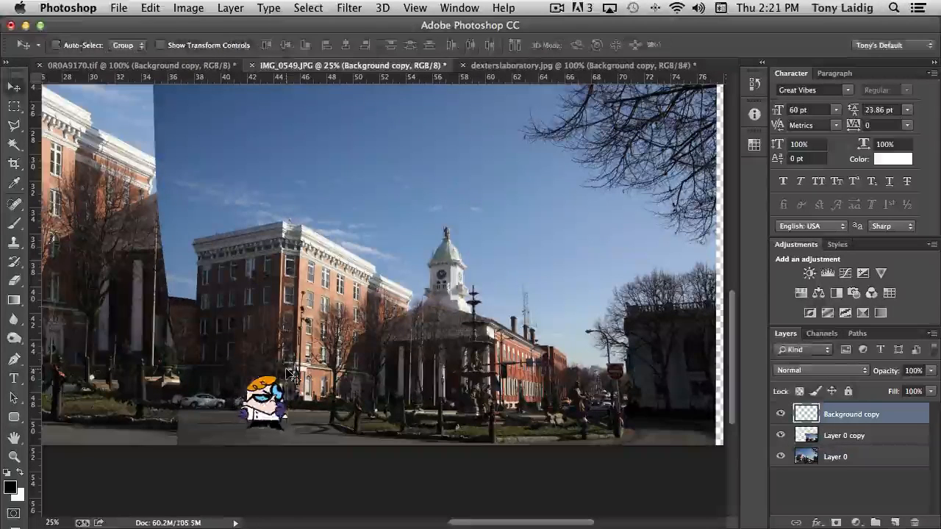
Enlarge the cartoon character to about 129% from its upper-right corner, then lock the aspect ratio and reduce the scale to 121.24%.
click(150, 8)
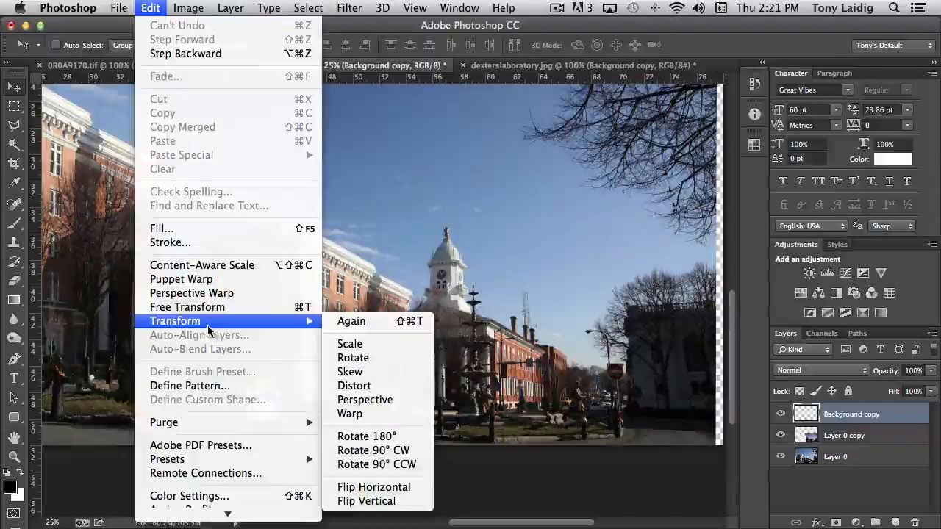
click(350, 348)
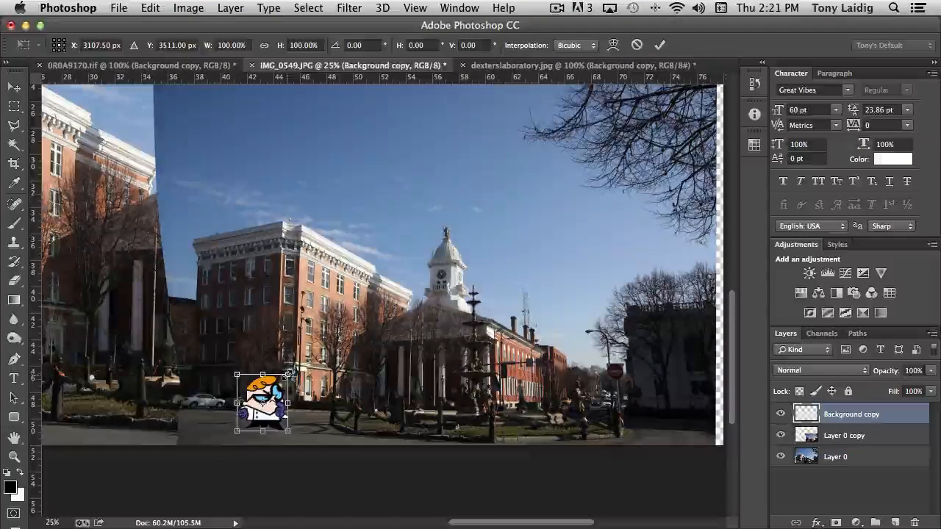
drag(288, 374, 307, 365)
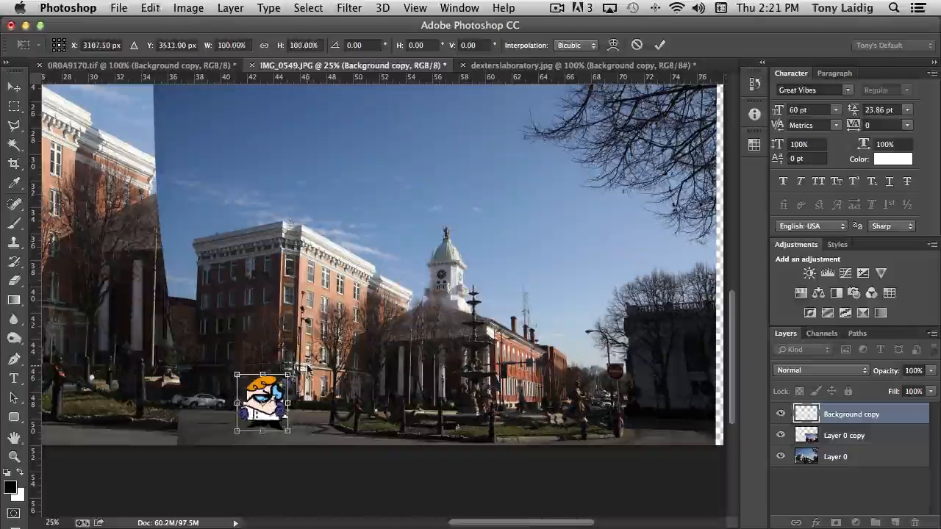
mouse_move(307, 365)
mouse_down()
mouse_move(319, 343)
mouse_move(304, 359)
mouse_up()
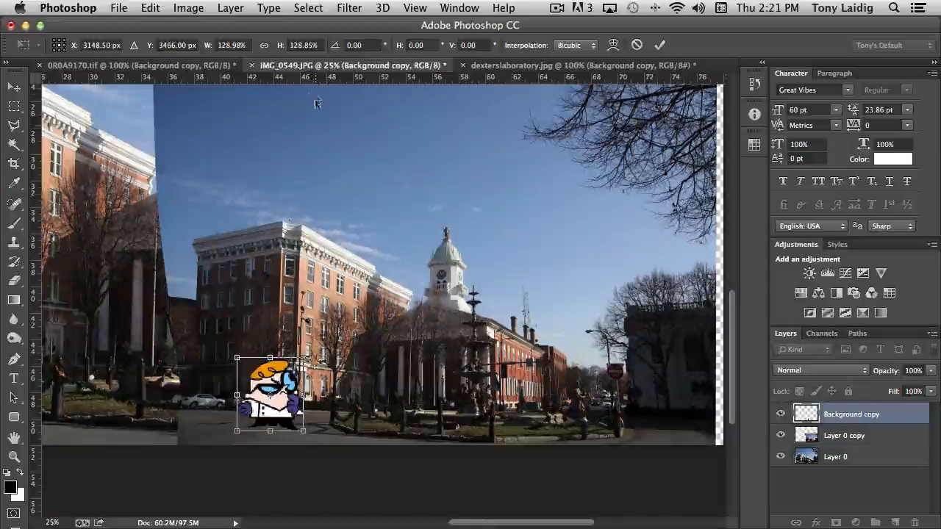
click(265, 47)
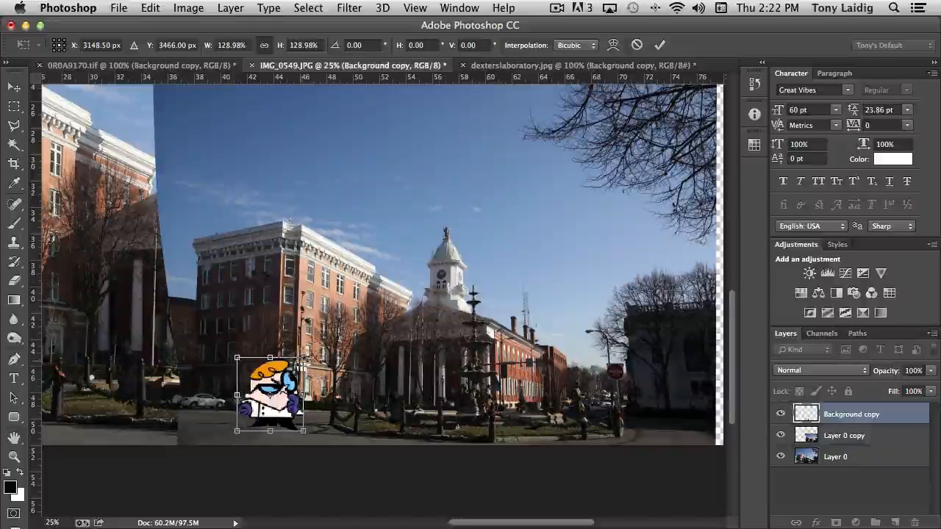
mouse_move(303, 360)
mouse_down()
mouse_move(323, 345)
mouse_move(335, 351)
mouse_move(307, 371)
mouse_move(317, 362)
mouse_move(297, 365)
mouse_up()
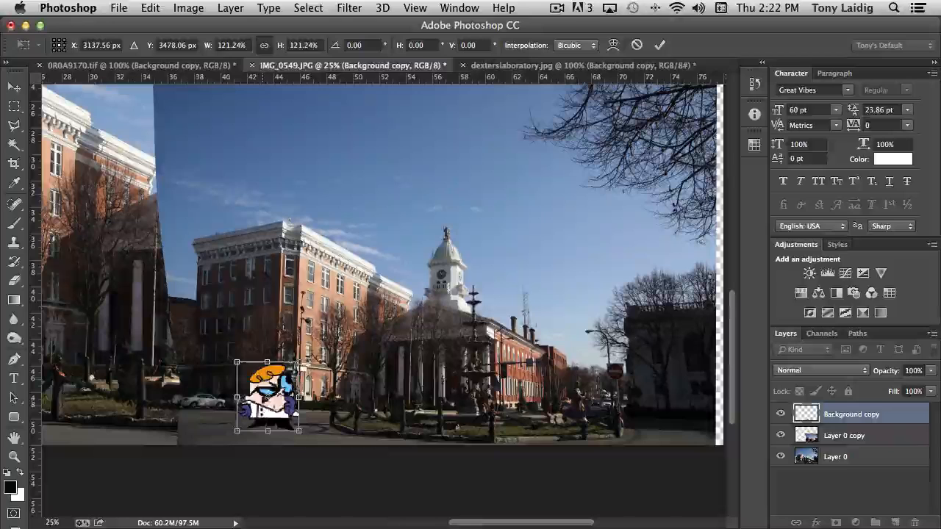
Switch the cartoon character's transform to Distort, unlink its proportions and pull its upper-right corner outward to about 128.5% width.
right_click(258, 380)
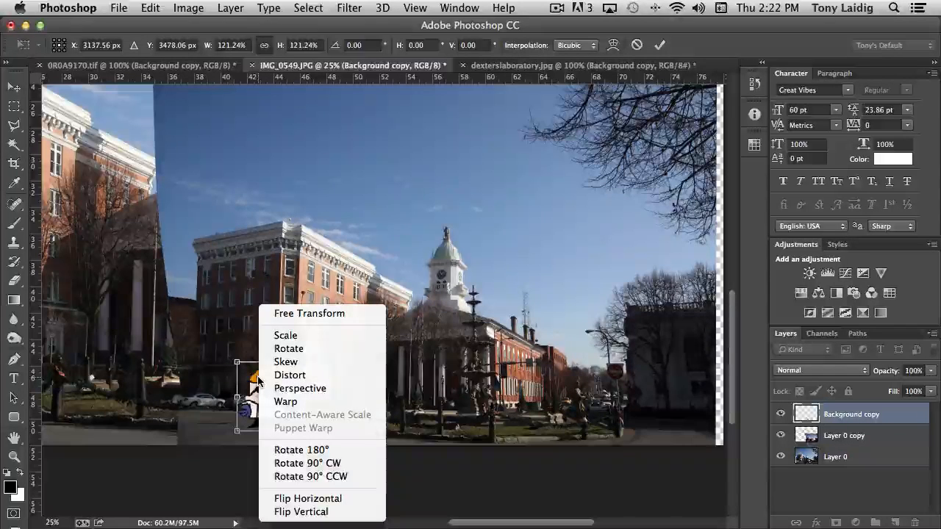
click(315, 376)
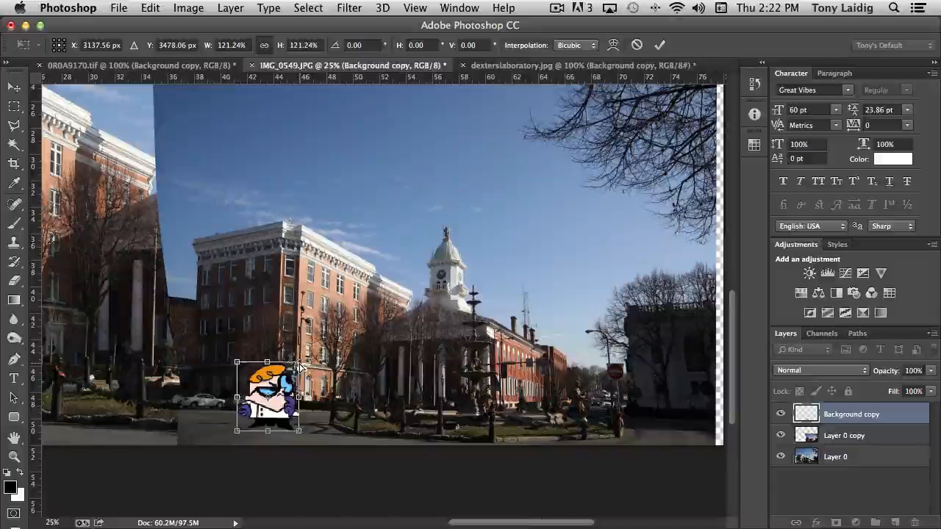
click(264, 46)
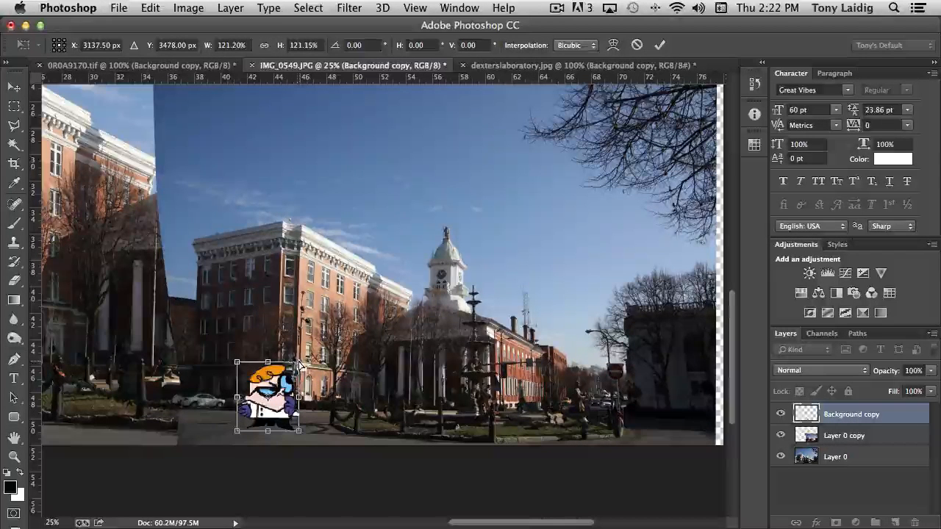
mouse_move(301, 365)
mouse_down()
mouse_move(290, 378)
mouse_move(294, 355)
mouse_move(300, 363)
mouse_up()
right_click(266, 377)
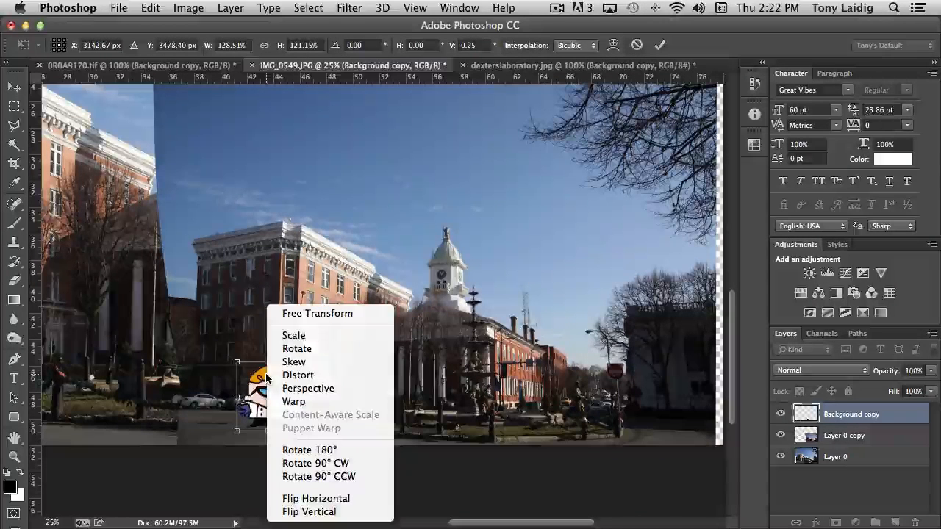